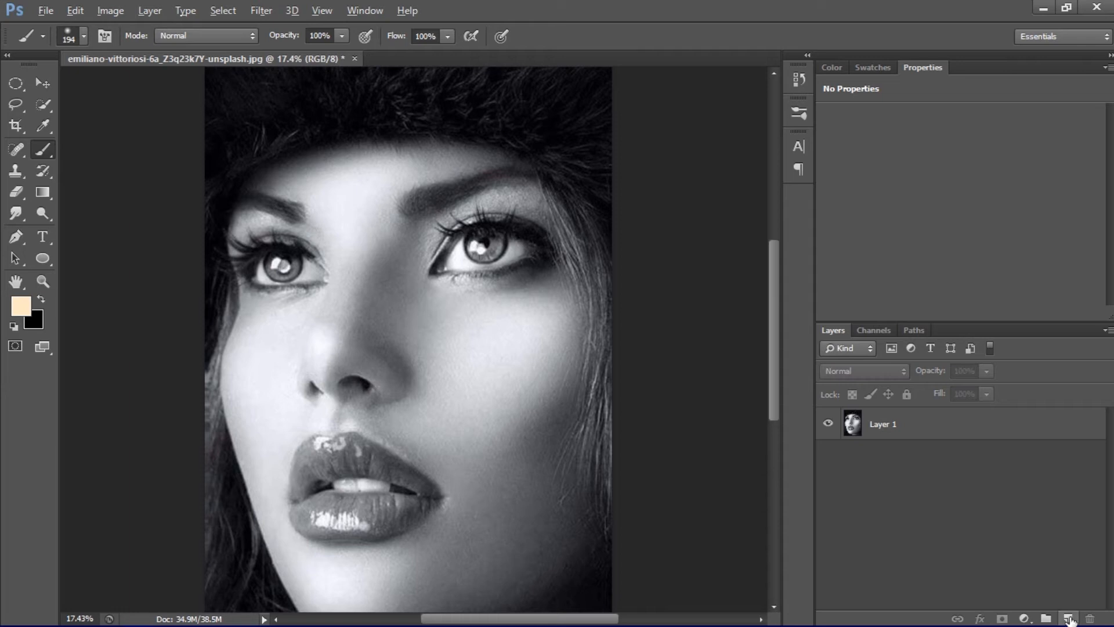
Add a solid color fill layer in #ffe6c3 above the portrait and set its blend mode to Color.
left_click(1069, 618)
key("Delete")
left_click(1024, 619)
left_click(987, 265)
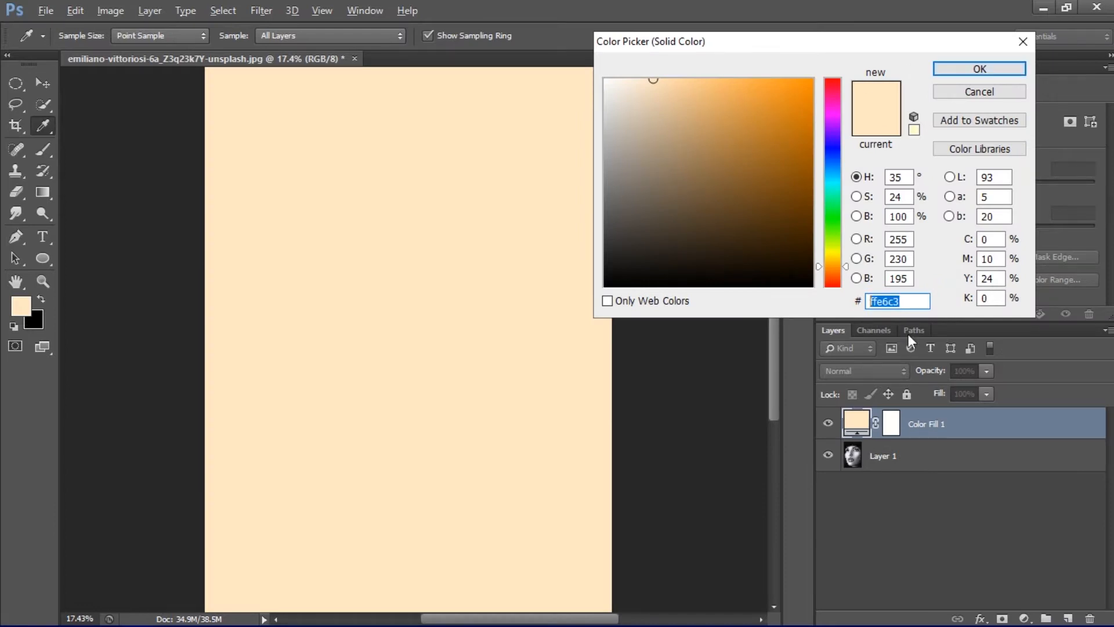
left_click(996, 68)
left_click(865, 371)
left_click(868, 401)
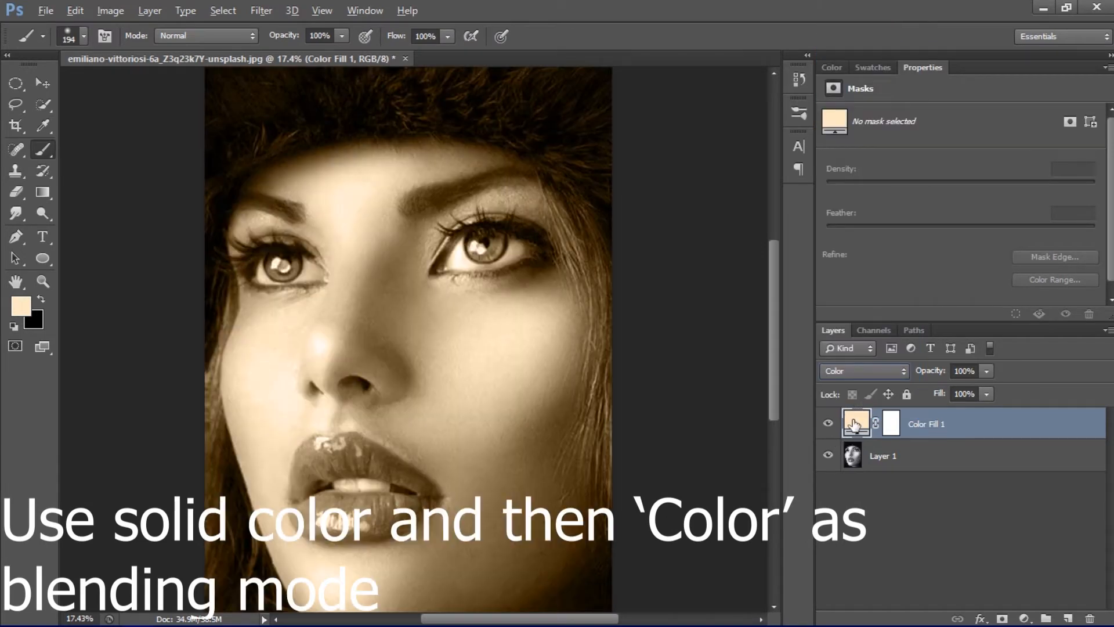
left_click(879, 366)
left_click(918, 477)
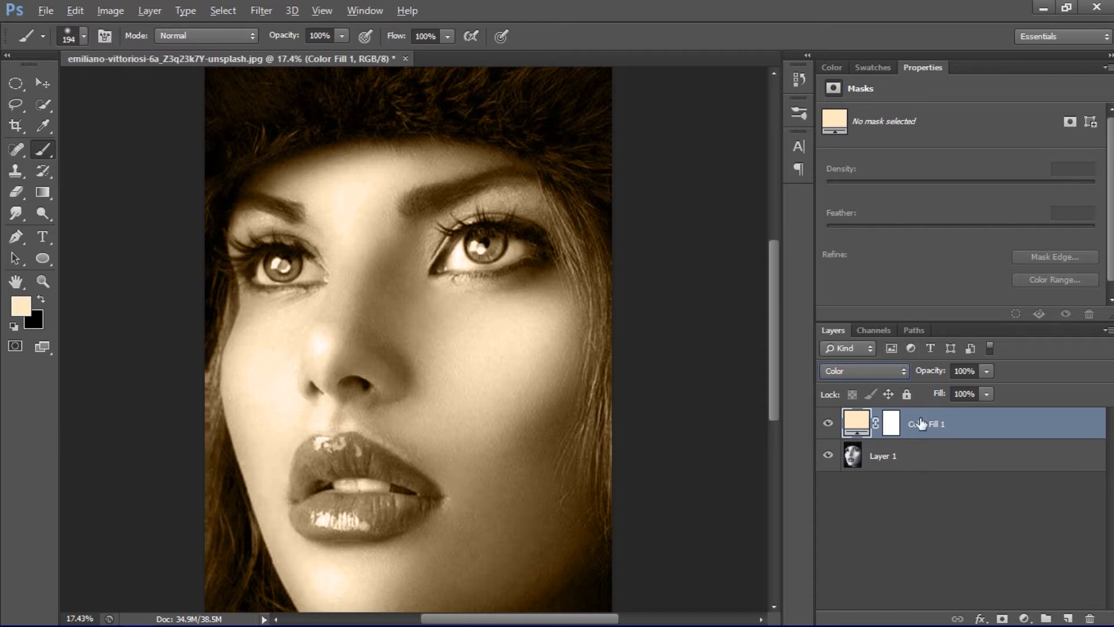
Rasterize the skin-tone fill layer and give it a layer mask inverted to black.
left_click(1005, 618)
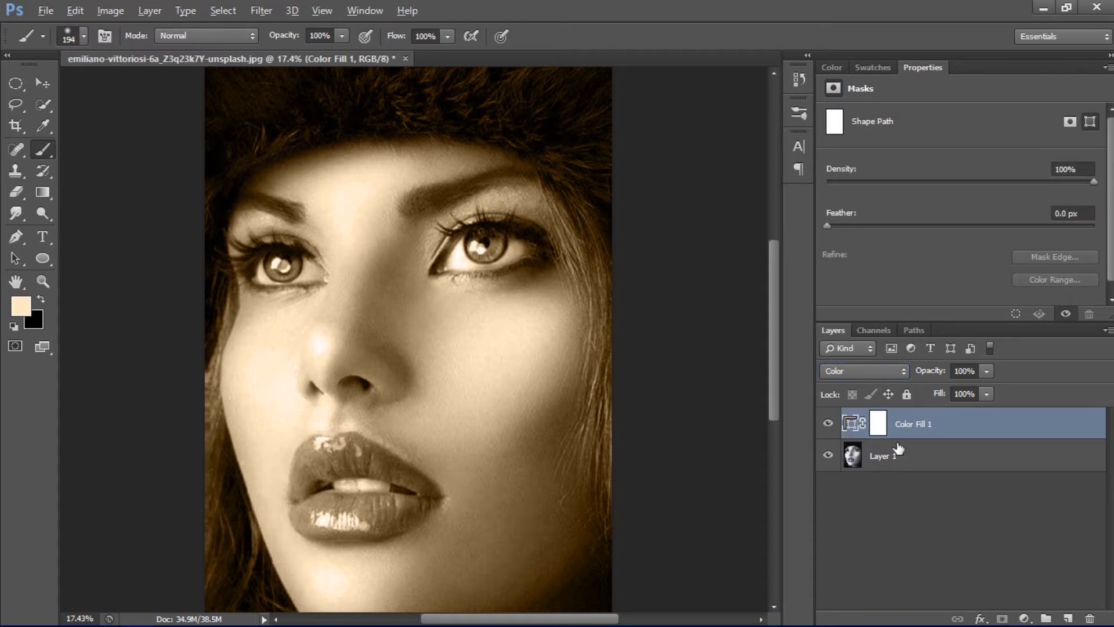
scroll(857, 229, "down", 1)
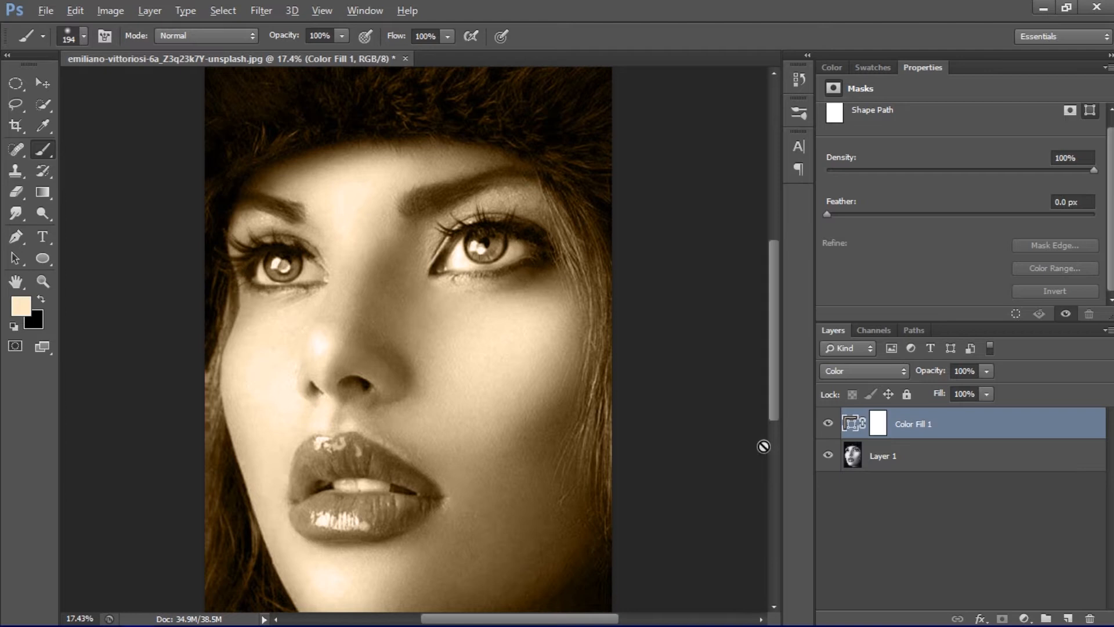
left_click(271, 349)
left_click(543, 244)
left_click(1004, 619)
scroll(929, 217, "up", 1)
scroll(990, 257, "down", 1)
left_click(914, 427)
left_click(883, 424)
left_click(1055, 291)
Paint white on the skin-tone layer's mask over the nose bridge, nose, broad cheek and part of the chin.
scroll(433, 379, "up", 6)
scroll(293, 290, "up", 2)
left_click_drag(324, 282, 304, 435)
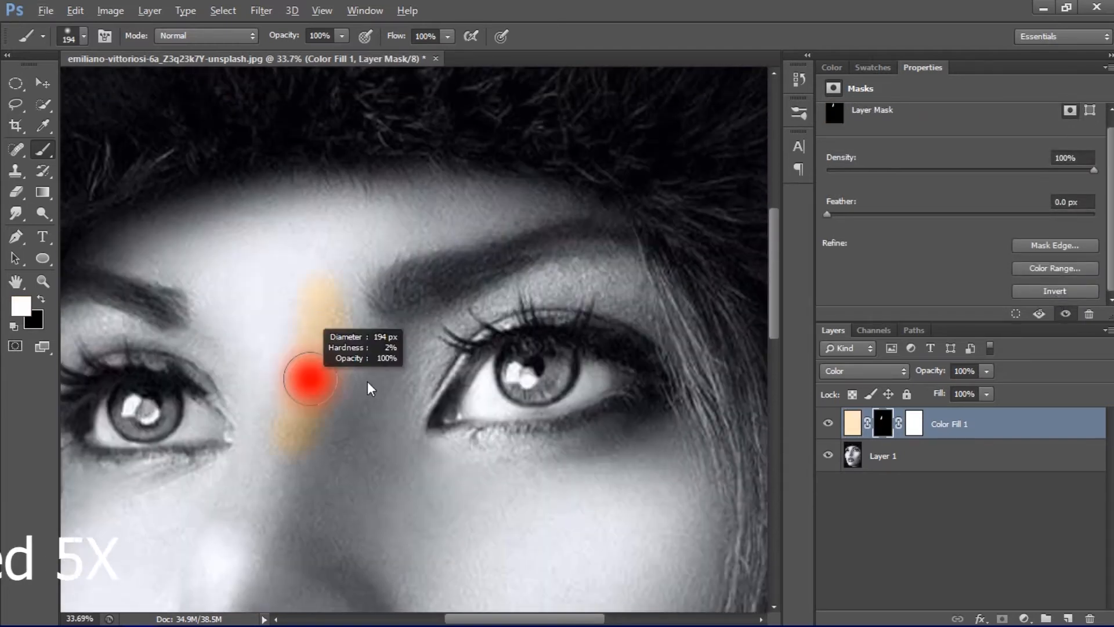
scroll(368, 385, "down", 3)
left_click_drag(568, 325, 522, 499)
scroll(617, 336, "down", 8)
left_click_drag(400, 278, 342, 347)
Extend the white mask painting over the chin, jaw, narrower cheek and forehead, and along the hairline beside the broad cheek.
scroll(371, 522, "up", 3)
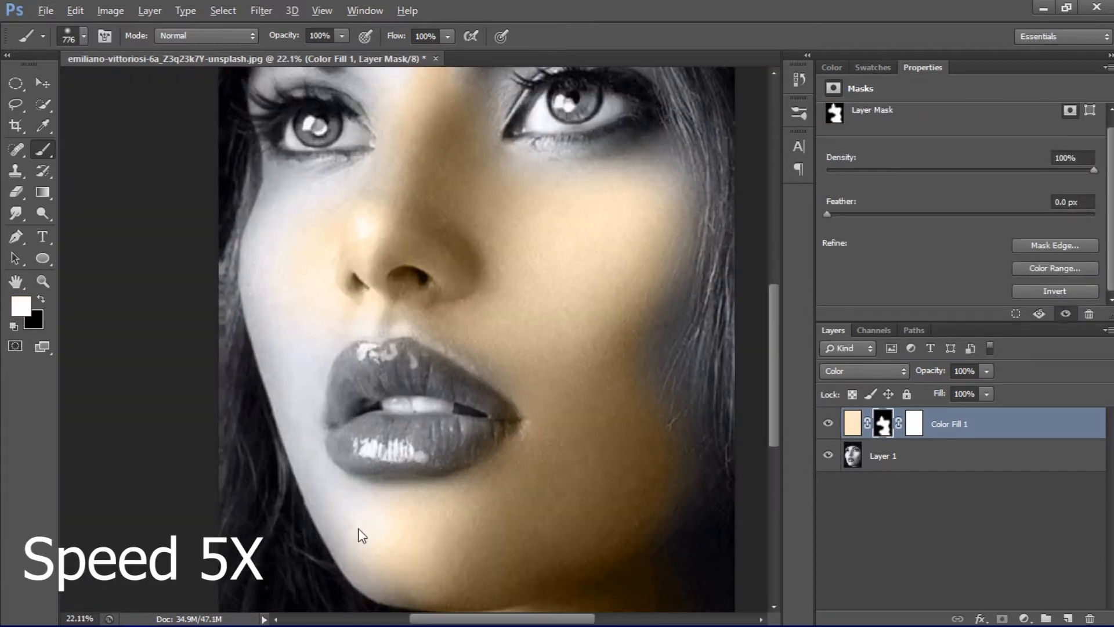
left_click_drag(389, 588, 311, 465)
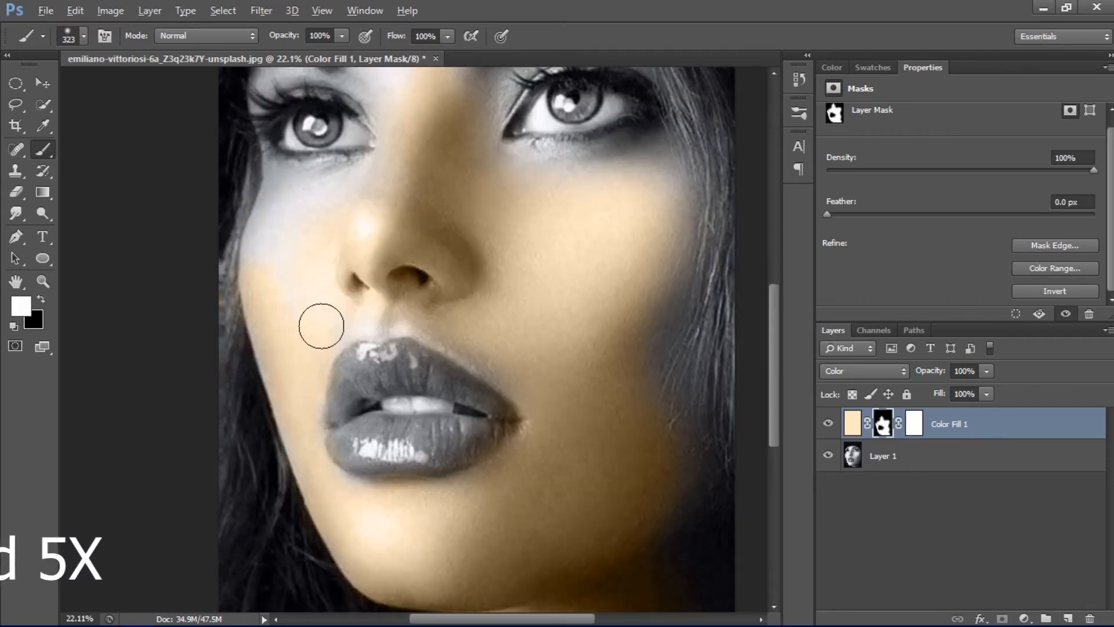
scroll(406, 244, "up", 3)
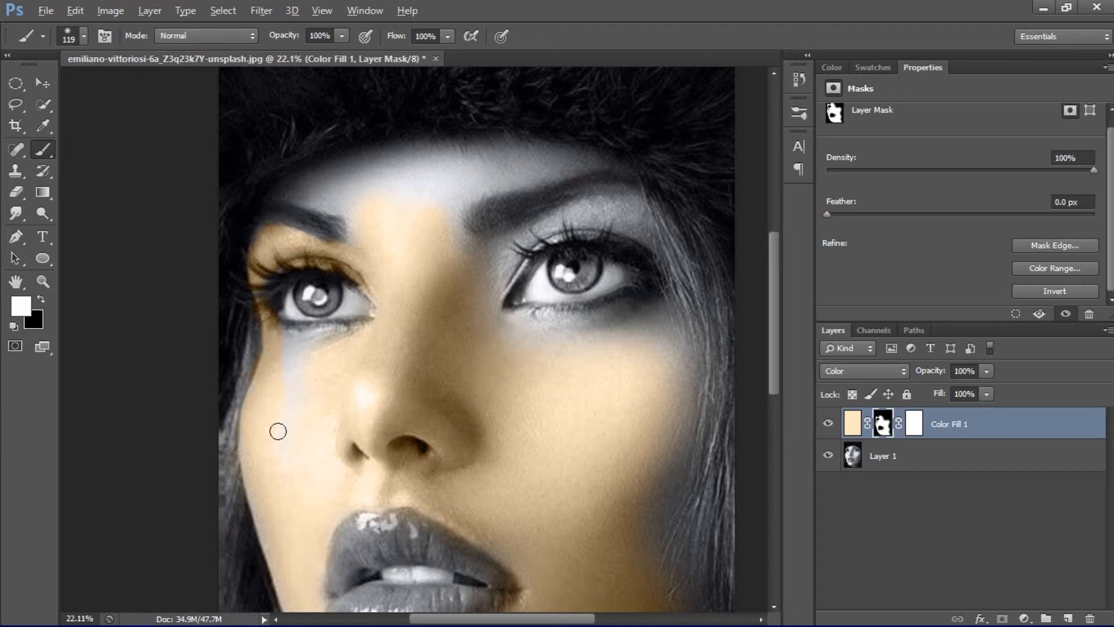
left_click_drag(344, 208, 394, 176)
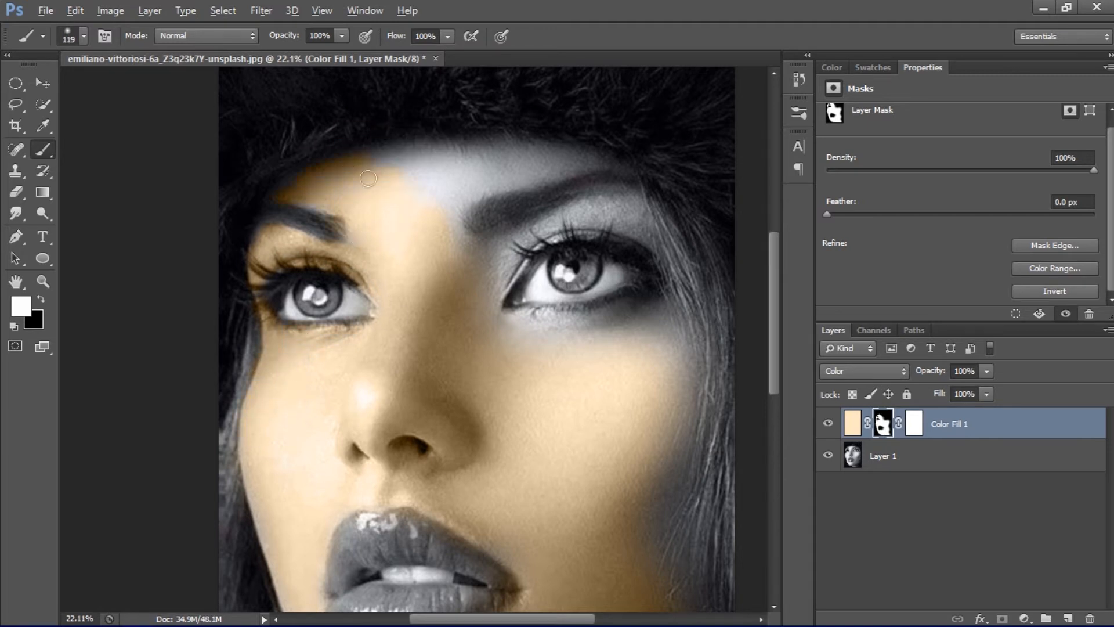
scroll(598, 320, "down", 3)
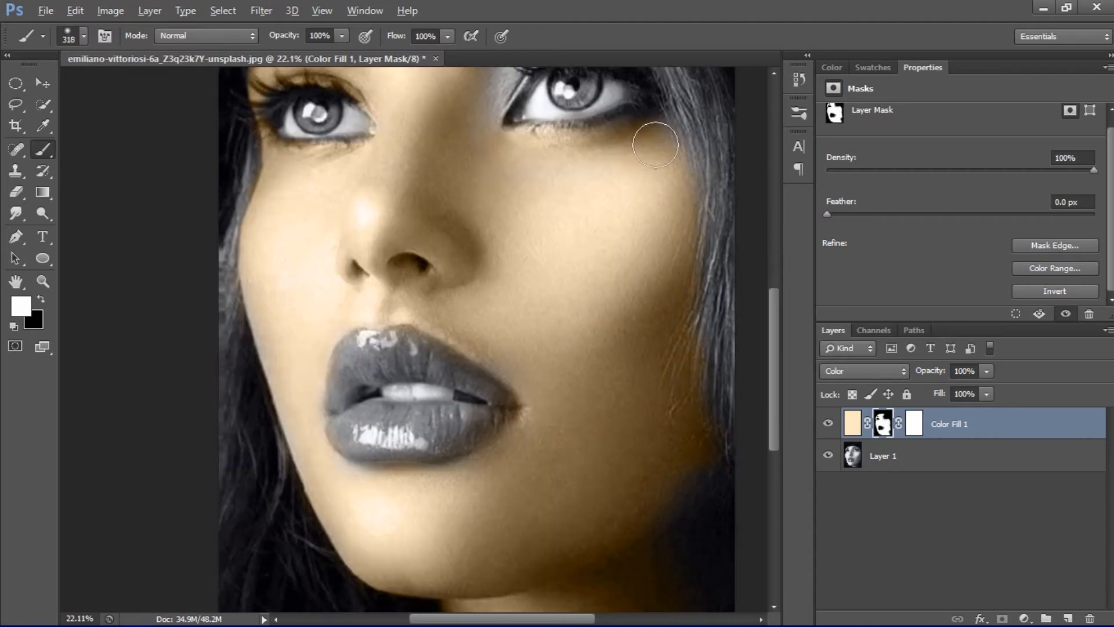
Paint the remaining forehead and the skin around the larger eye on the mask, leaving brow and eye uncolored.
scroll(664, 254, "down", 1)
scroll(664, 254, "up", 3)
left_click_drag(458, 243, 502, 242)
right_click(503, 242, "alt")
scroll(506, 235, "right", 3)
scroll(659, 119, "up", 3)
key("e")
key("b")
scroll(425, 208, "down", 3)
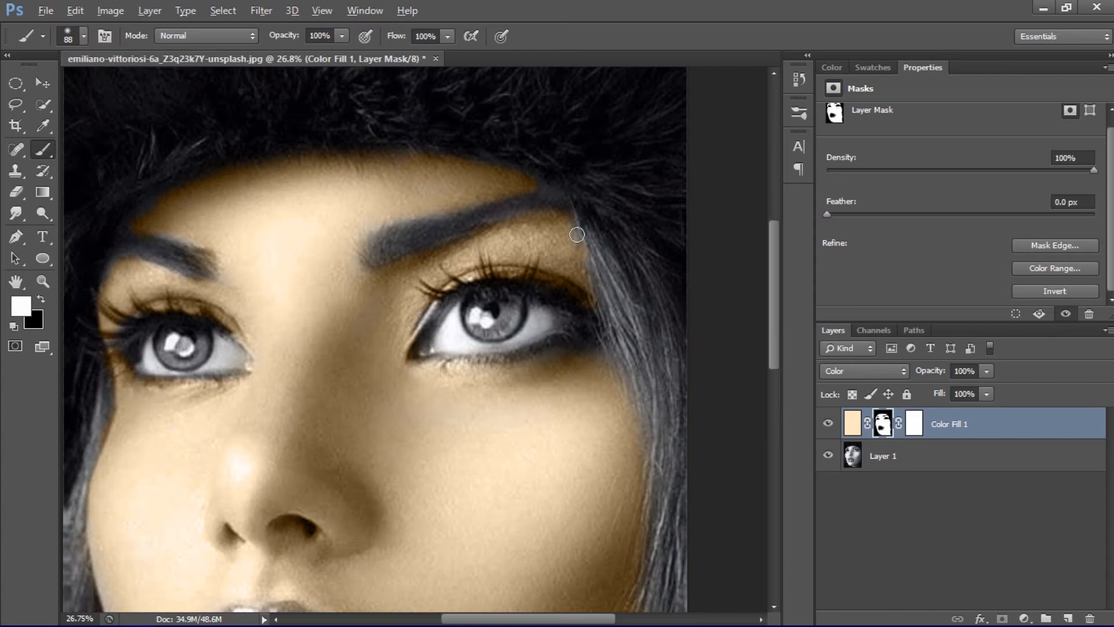
Add a solid color fill layer in #c85252 with the Color blend mode and rasterize it.
scroll(433, 398, "down", 2)
left_click(1023, 619)
left_click(993, 263)
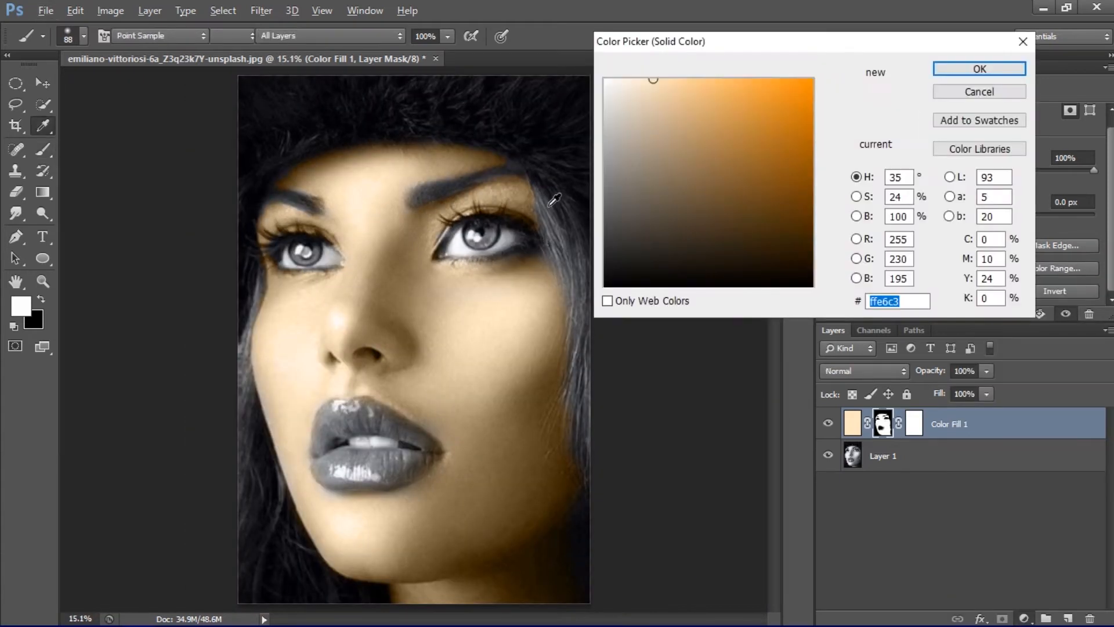
left_click_drag(839, 270, 843, 306)
mouse_move(652, 87)
left_mouse_down()
mouse_move(751, 75)
mouse_move(737, 102)
mouse_move(700, 107)
mouse_move(735, 114)
mouse_move(693, 114)
mouse_move(742, 127)
left_mouse_up()
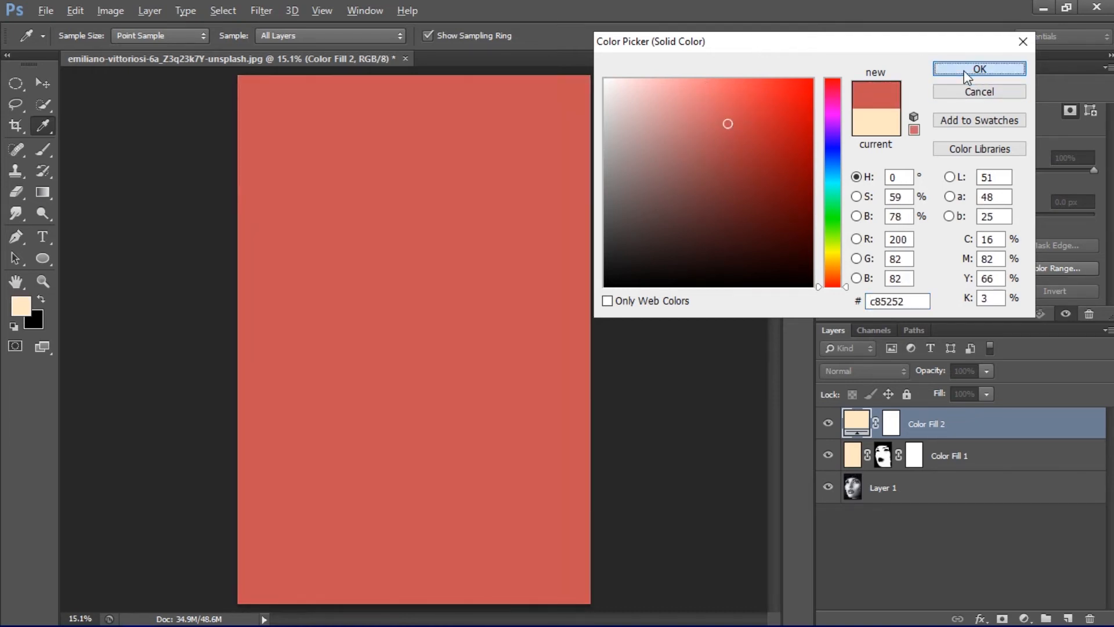
left_click(980, 69)
left_click(867, 370)
left_click(929, 479)
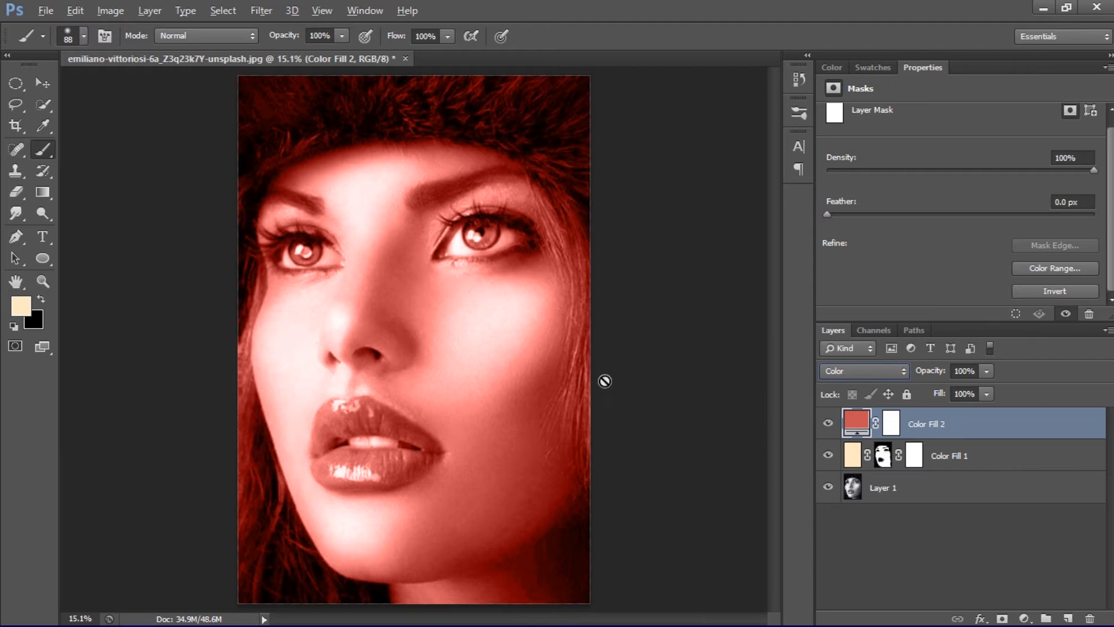
left_click(536, 396)
left_click(537, 255)
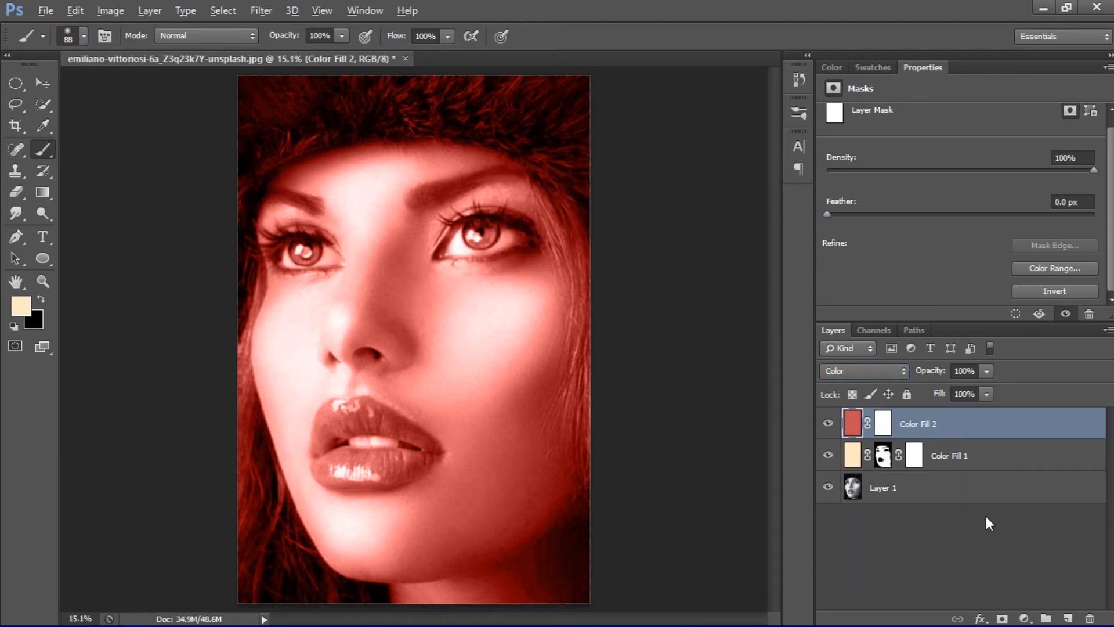
double_click(851, 425)
left_click(1042, 124)
left_click(1025, 620)
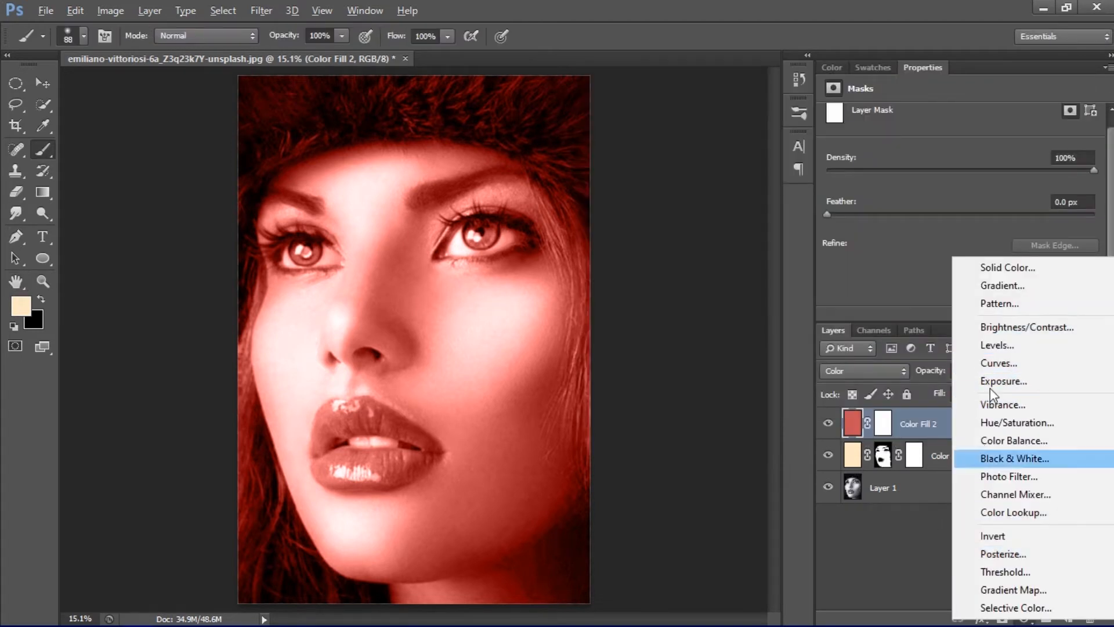
key("Escape")
Add an inverted layer mask to the red fill layer and paint it white over the first part of the upper lip.
left_click(1002, 618)
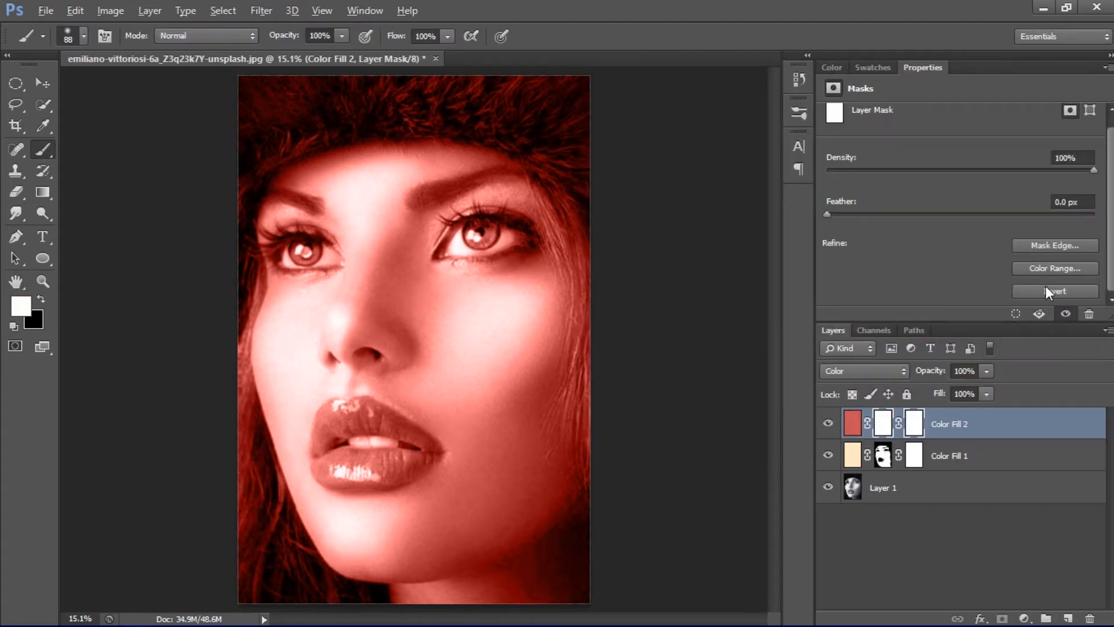
scroll(324, 424, "up", 7)
key("v")
left_click(368, 447)
key("b")
left_click_drag(323, 465, 433, 335)
scroll(354, 436, "up", 10)
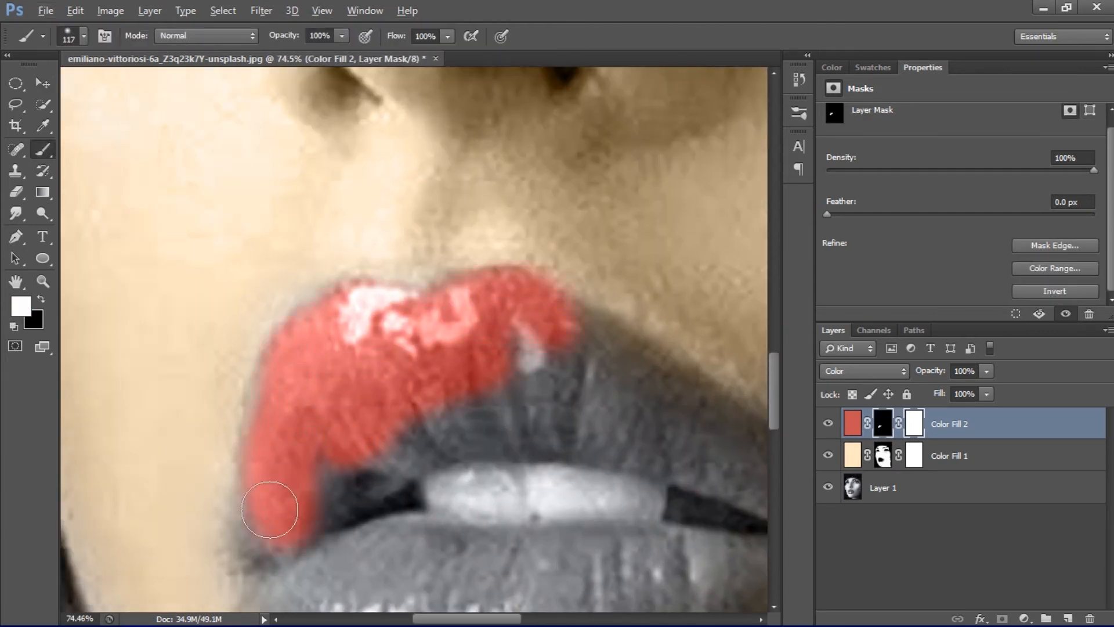
Paint the lower lip and the rest of the upper lip white on the red layer's mask, sparing the teeth.
scroll(270, 510, "down", 3)
left_click_drag(265, 403, 574, 521)
left_click_drag(487, 185, 685, 277)
left_click_drag(602, 242, 310, 239)
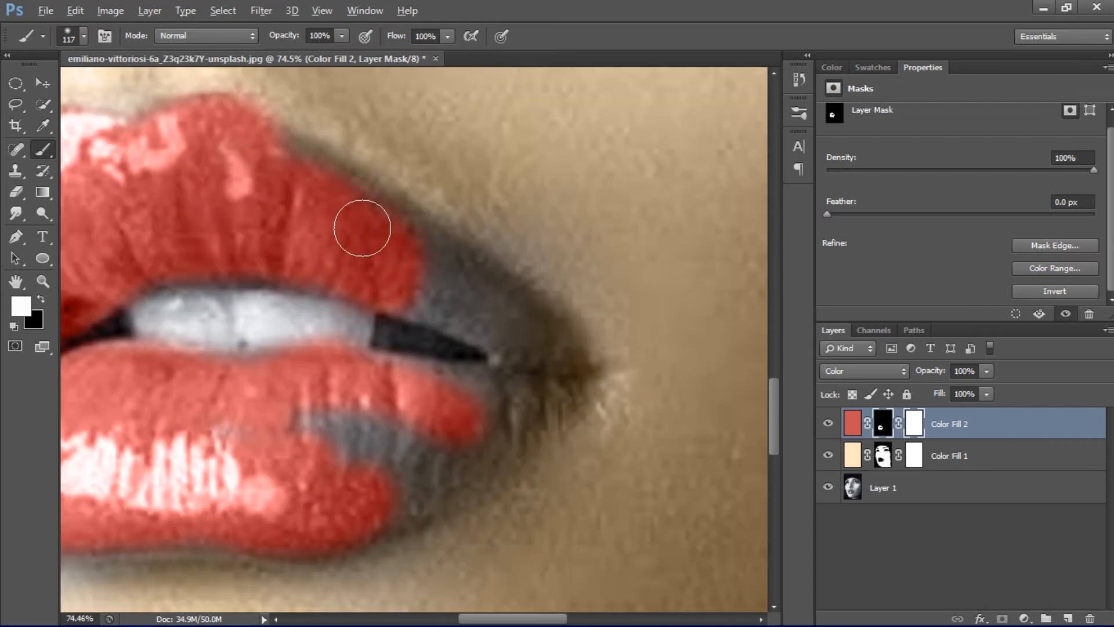
scroll(386, 382, "down", 2)
mouse_move(494, 325)
left_mouse_down()
mouse_move(447, 380)
mouse_move(615, 366)
left_mouse_up()
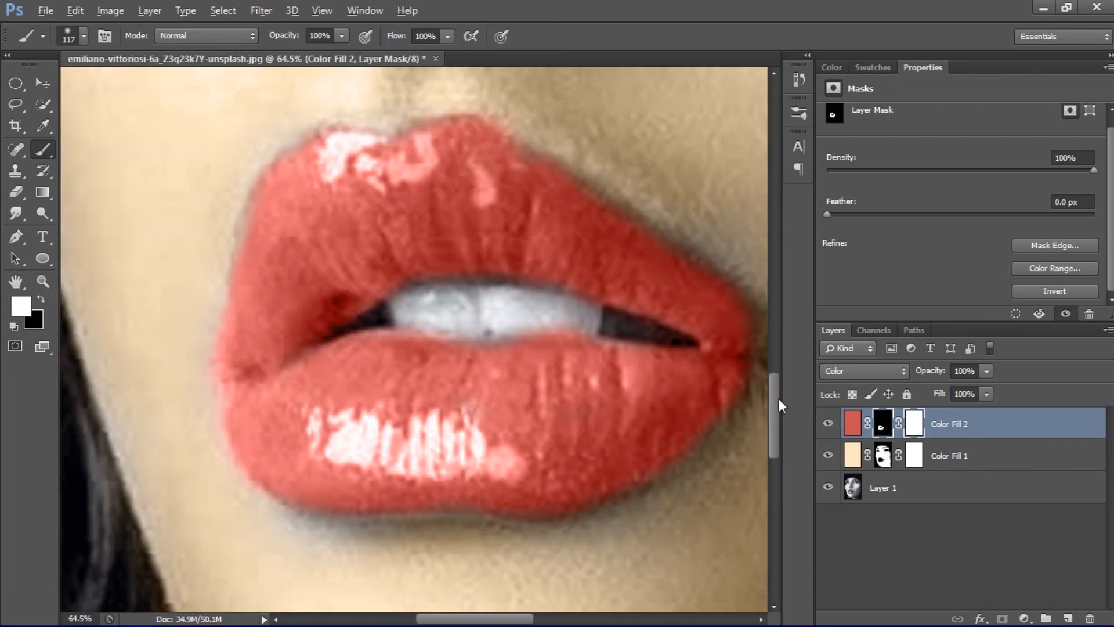
Paint the skin-tone layer's mask around the lips to fill the gray gap along their outline.
left_click(852, 455)
key("ctrl+backslash")
left_click_drag(277, 539, 580, 544)
mouse_move(632, 256)
left_mouse_down()
mouse_move(374, 353)
mouse_move(541, 374)
left_mouse_up()
left_click_drag(542, 375, 541, 280)
left_click_drag(500, 430, 796, 428)
Refine the lip edge at the mouth opening on the red layer's mask with a 24 px brush.
left_click(884, 425)
left_click_drag(664, 348, 639, 351)
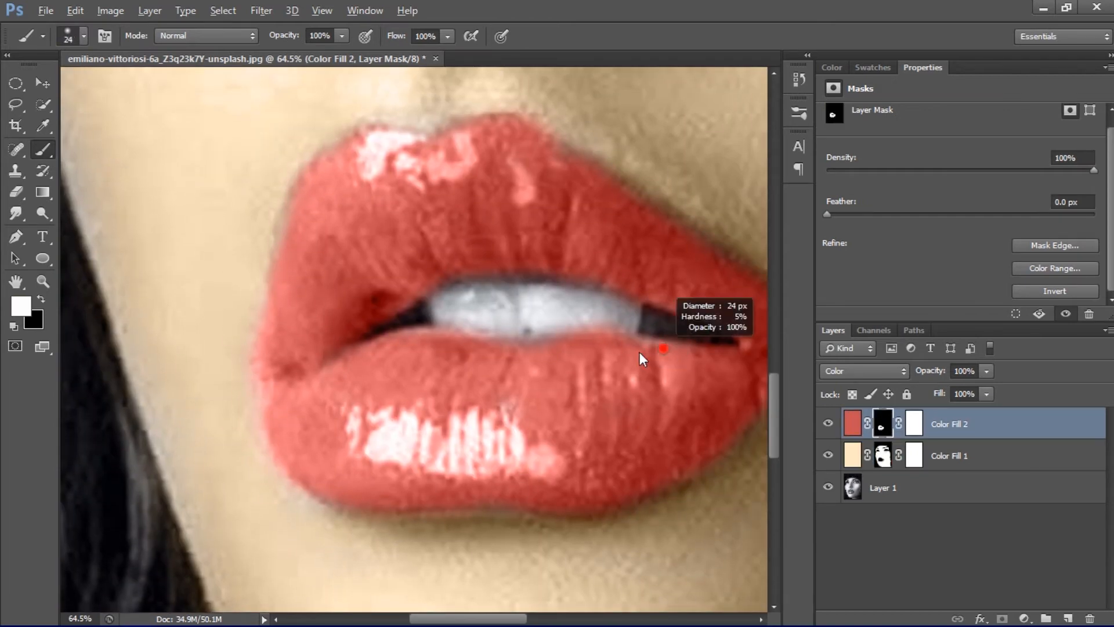
scroll(638, 333, "down", 6)
scroll(545, 196, "up", 4)
Select the skin-tone fill layer and change its advanced blending options.
left_click(884, 455)
scroll(374, 378, "down", 6)
scroll(380, 382, "down", 2)
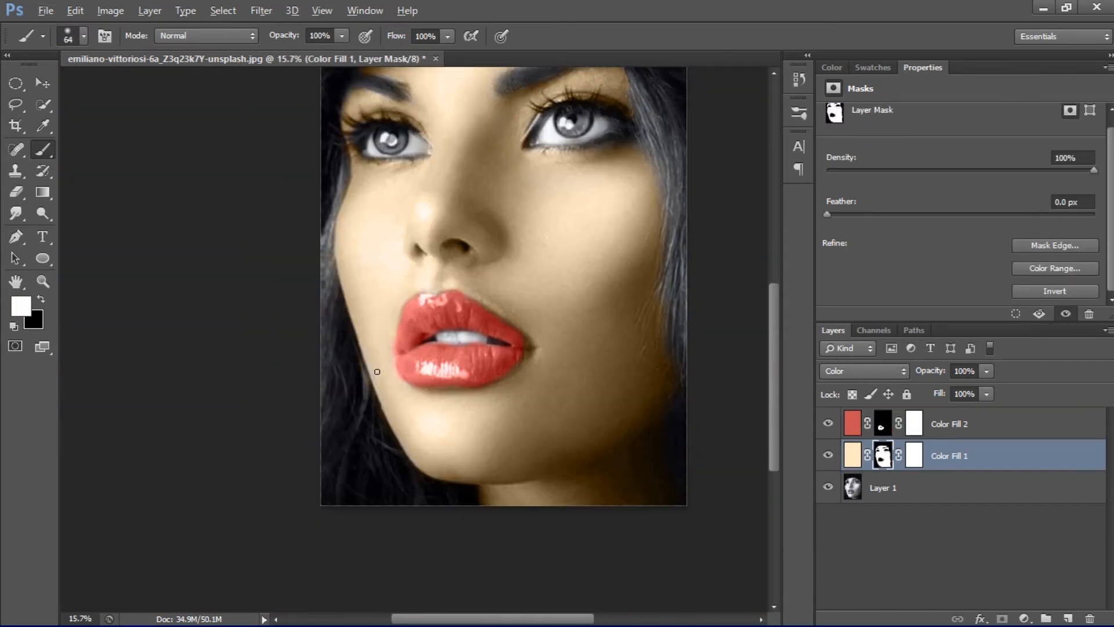
scroll(378, 372, "up", 3)
scroll(377, 371, "down", 1)
scroll(363, 227, "up", 1)
double_click(987, 455)
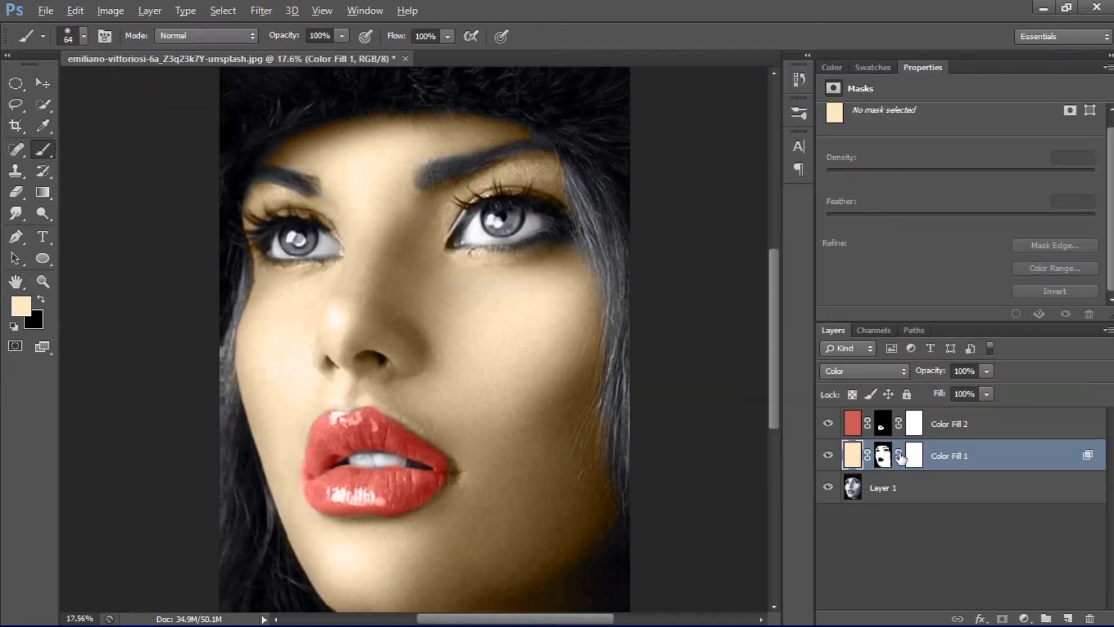
Duplicate the skin-tone fill layer beneath the original and clear the copy's advanced blending options.
left_click_drag(883, 458, 845, 498)
left_click(891, 470, "alt")
left_click(934, 469, "alt")
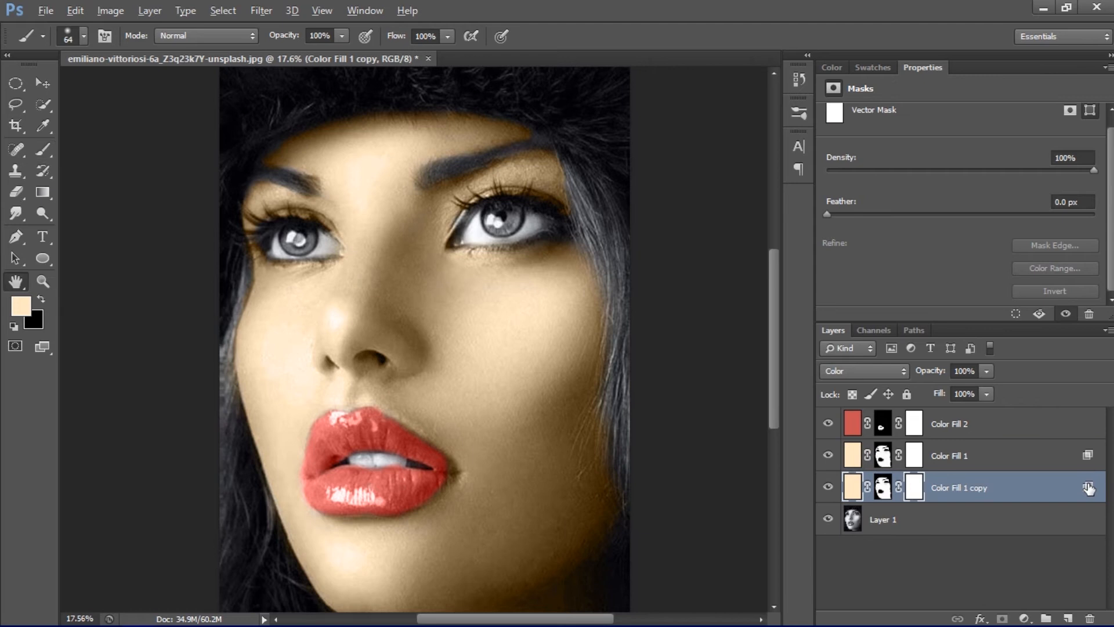
double_click(1089, 487)
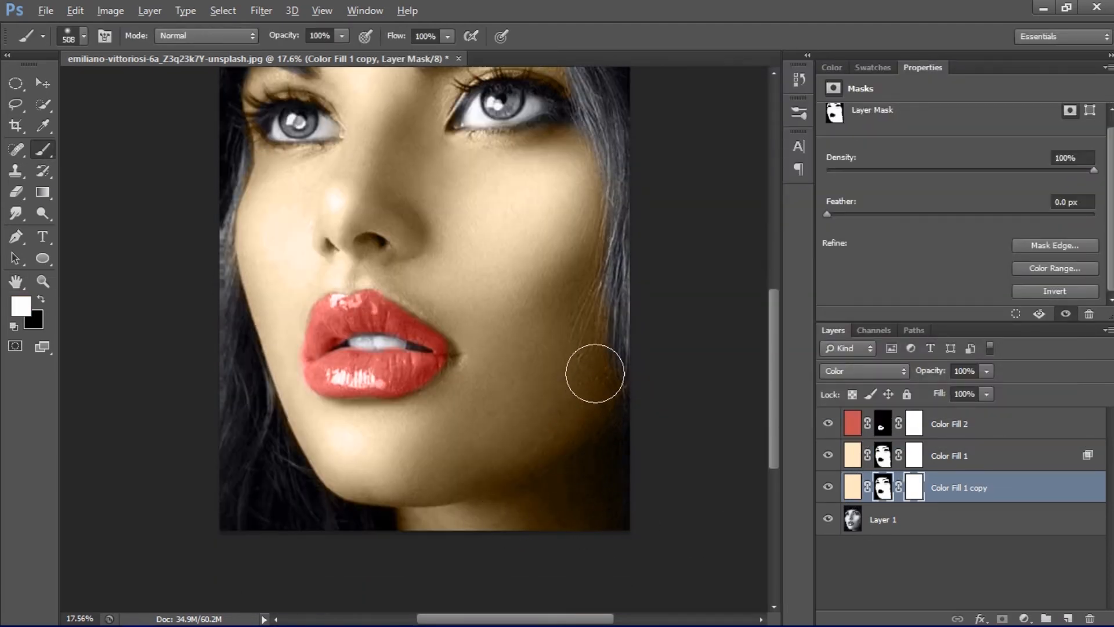
Set the foreground color to a light orange.
scroll(528, 410, "up", 2)
left_click(853, 488)
left_click(21, 305)
left_click(691, 90)
left_click(994, 67)
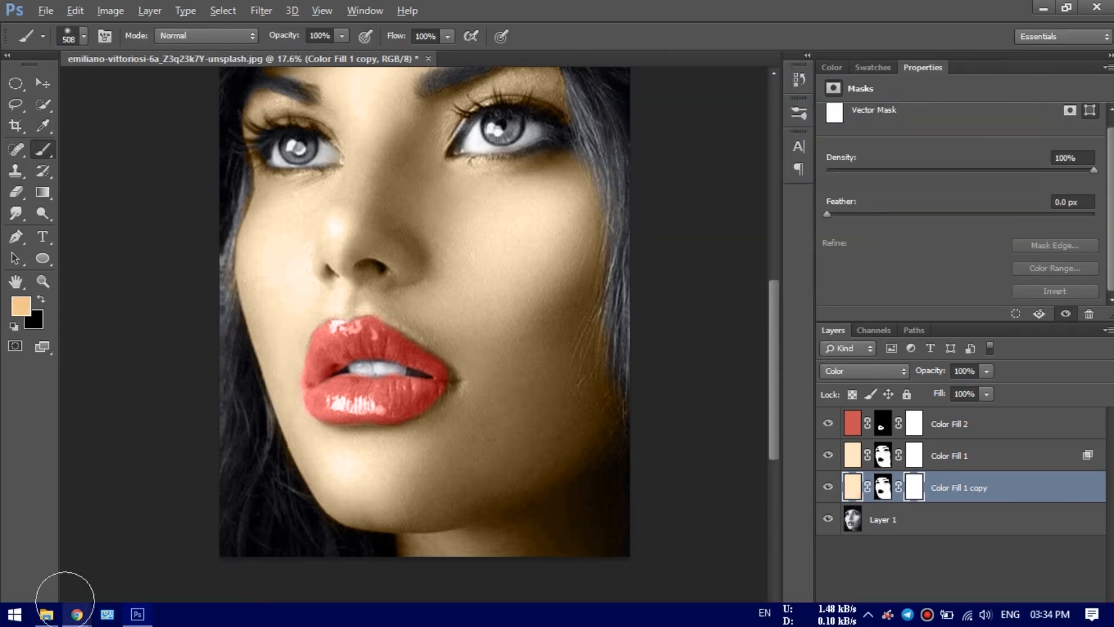
Add a light blue-violet solid color fill layer above the skin-tone copy and set its blend mode to Color.
scroll(480, 463, "up", 7)
scroll(401, 238, "up", 6)
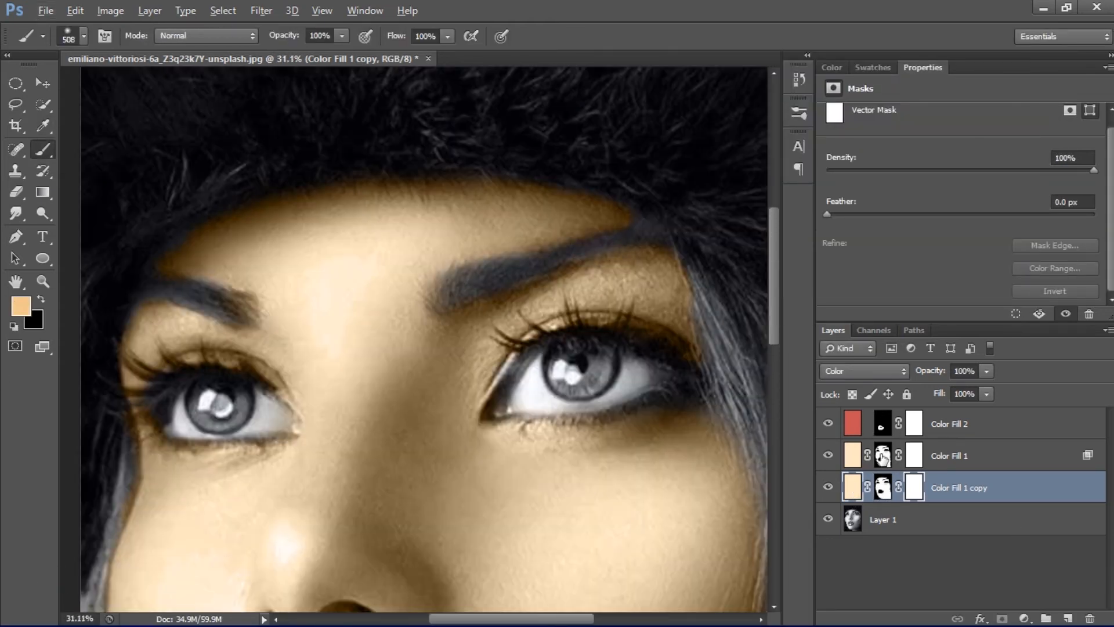
left_click(1024, 618)
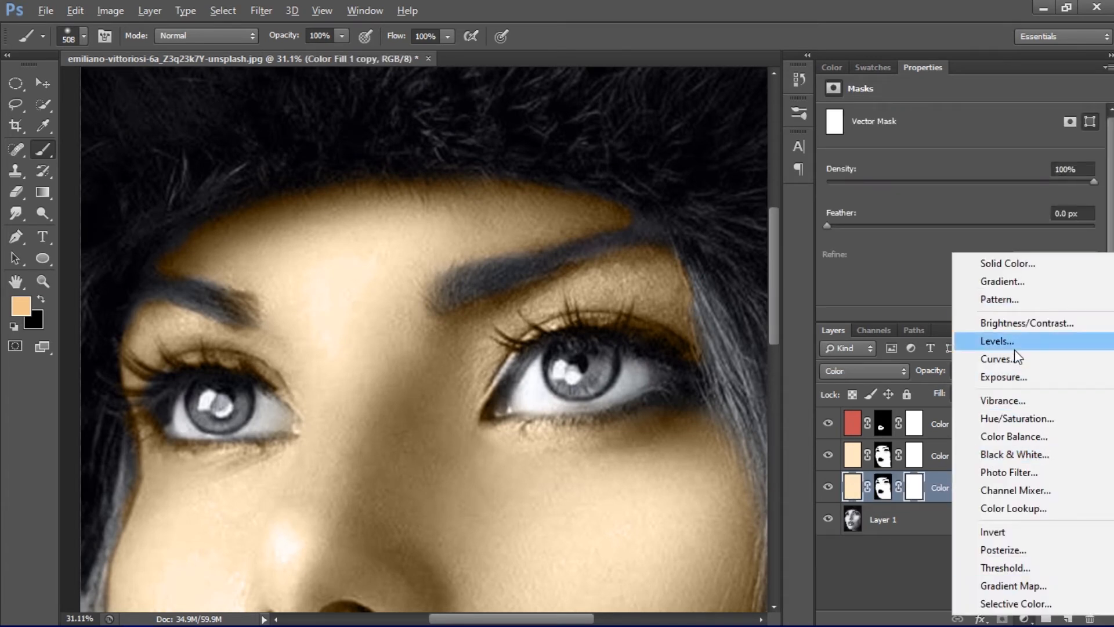
left_click(1007, 263)
left_click_drag(834, 172, 835, 145)
left_click_drag(738, 95, 703, 80)
left_click(980, 69)
left_click(863, 371)
left_click(842, 399)
double_click(857, 487)
left_click(979, 69)
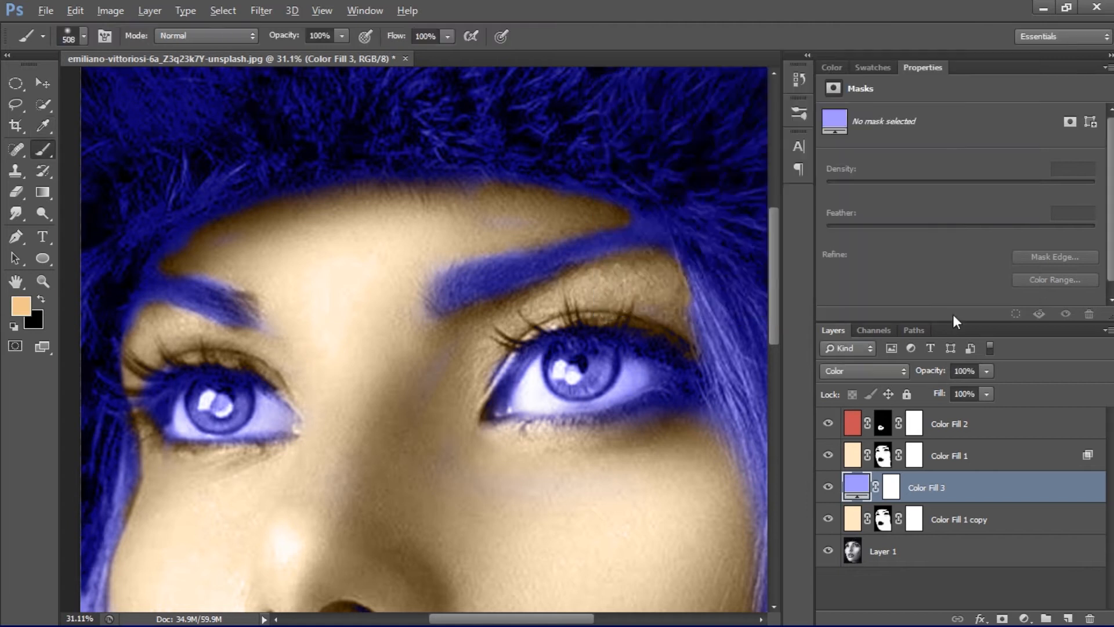
Rasterize the blue-violet fill layer and give it an inverted layer mask.
left_click(601, 436)
left_click(586, 261)
left_click(1002, 619)
left_click(883, 488)
scroll(1062, 291, "down", 1)
left_click(1062, 294)
Paint white on the blue-violet layer's mask over the irises of both eyes.
scroll(601, 381, "up", 8)
scroll(601, 378, "up", 5)
mouse_move(520, 397)
left_mouse_down()
mouse_move(353, 388)
mouse_move(464, 427)
mouse_move(442, 377)
left_mouse_up()
left_click_drag(174, 407, 754, 302)
mouse_move(406, 348)
left_mouse_down()
mouse_move(471, 274)
mouse_move(482, 334)
mouse_move(473, 276)
left_mouse_up()
left_click_drag(644, 348, 647, 280)
scroll(647, 280, "down", 12)
left_click_drag(715, 241, 362, 355)
scroll(430, 316, "down", 10)
Create an empty layer in Color blend mode on top of the stack and choose orange as the foreground color.
left_click(1011, 588)
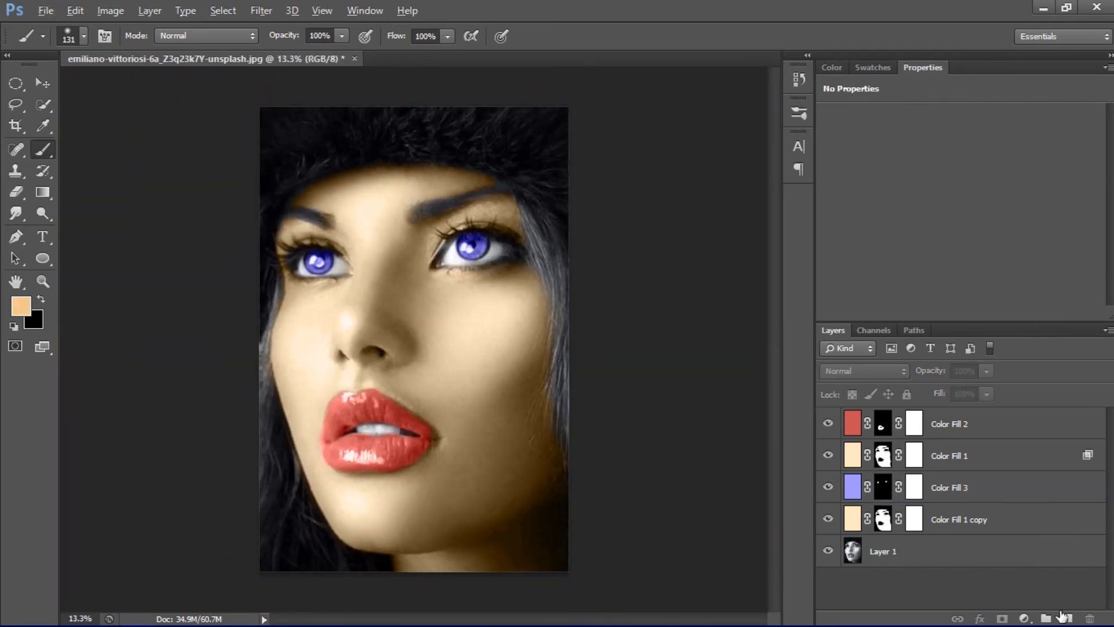
left_click(1067, 617)
left_click(864, 371)
left_click(847, 413)
left_click(21, 306)
left_click(771, 78)
mouse_move(771, 78)
left_mouse_down()
mouse_move(723, 77)
mouse_move(749, 107)
left_mouse_up()
left_click(979, 68)
Brush orange over the hair on both sides of the face on the new layer.
key("b")
left_click_drag(297, 561, 342, 577)
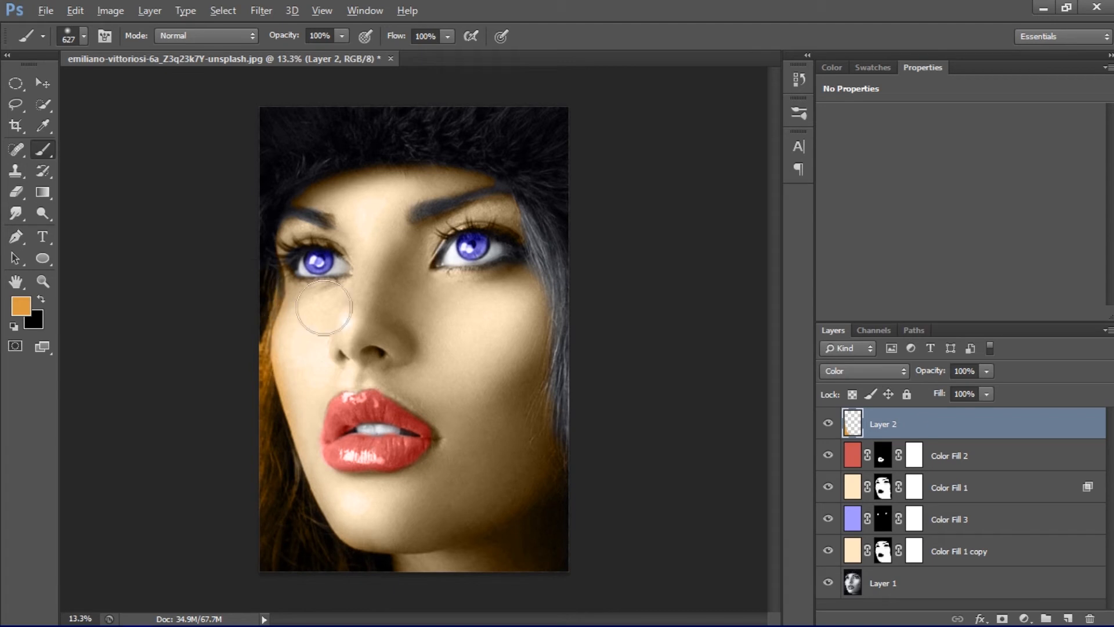
left_click_drag(545, 221, 524, 208)
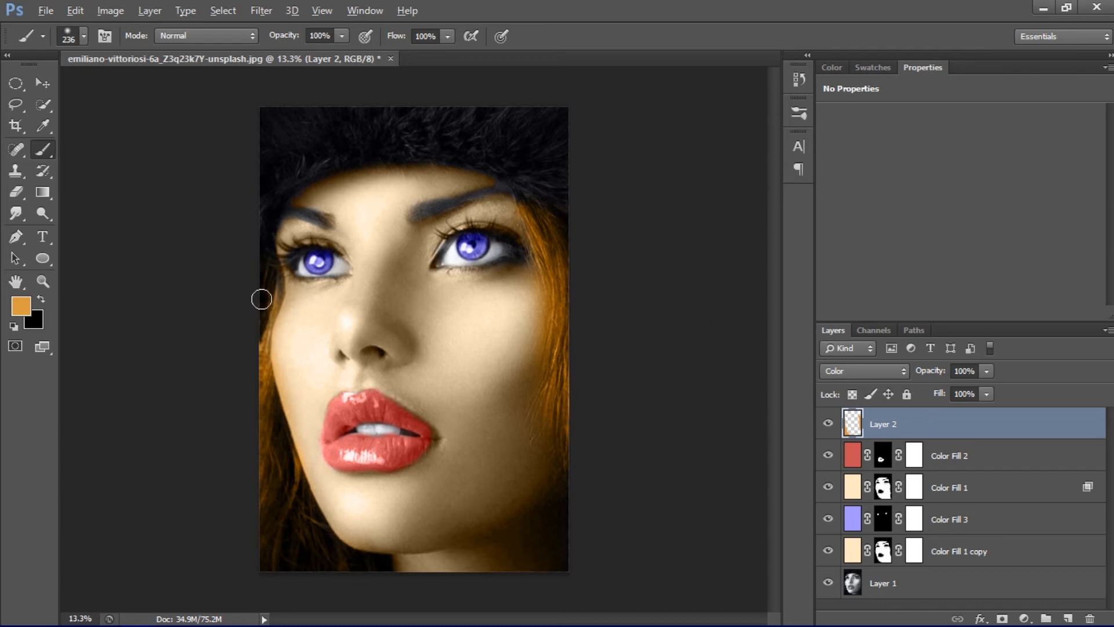
Try coloring both eyebrows orange with a smaller brush.
scroll(332, 224, "up", 4)
left_click_drag(337, 206, 304, 209)
left_click_drag(211, 209, 314, 230)
left_click_drag(283, 214, 299, 215)
left_click_drag(320, 218, 261, 198)
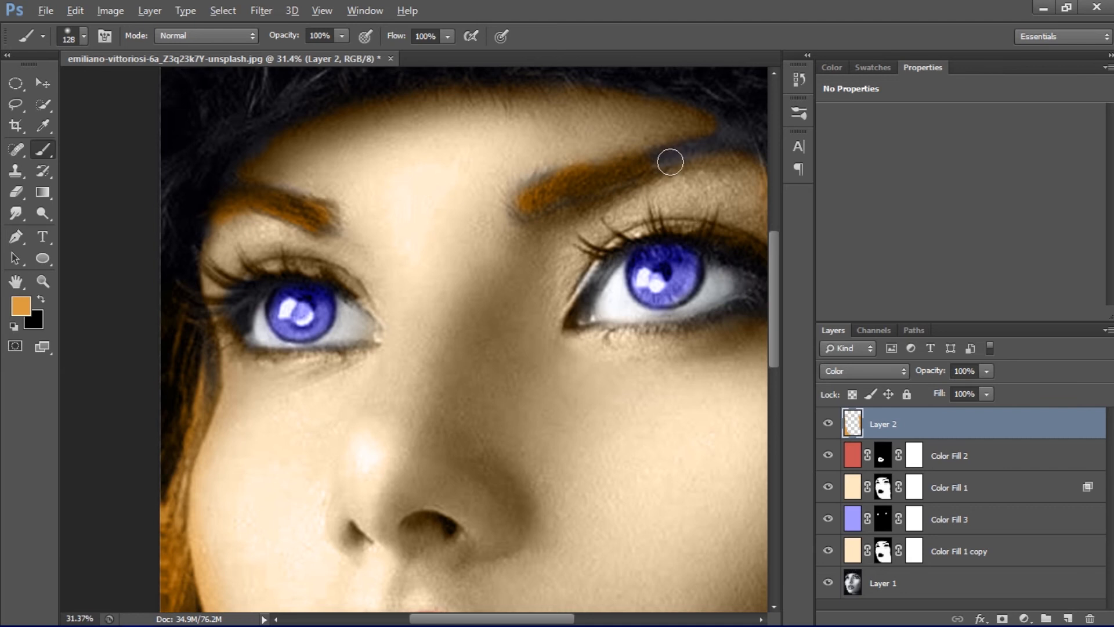
scroll(607, 170, "down", 10)
scroll(332, 325, "up", 2)
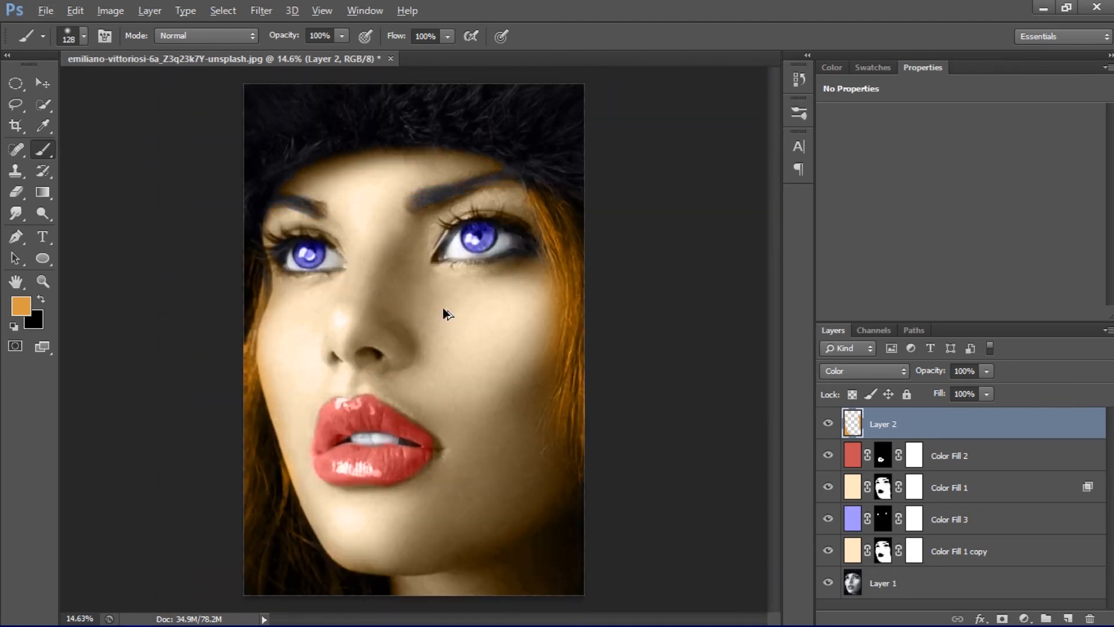
Choose a brighter orange as the foreground color and brush it over the hair on both sides of the face.
left_click(22, 309)
mouse_move(772, 84)
left_mouse_down()
mouse_move(711, 81)
mouse_move(769, 102)
mouse_move(781, 78)
mouse_move(741, 78)
left_mouse_up()
left_click(980, 69)
mouse_move(230, 528)
left_mouse_down()
mouse_move(206, 350)
mouse_move(214, 288)
left_mouse_up()
left_click_drag(584, 199, 619, 418)
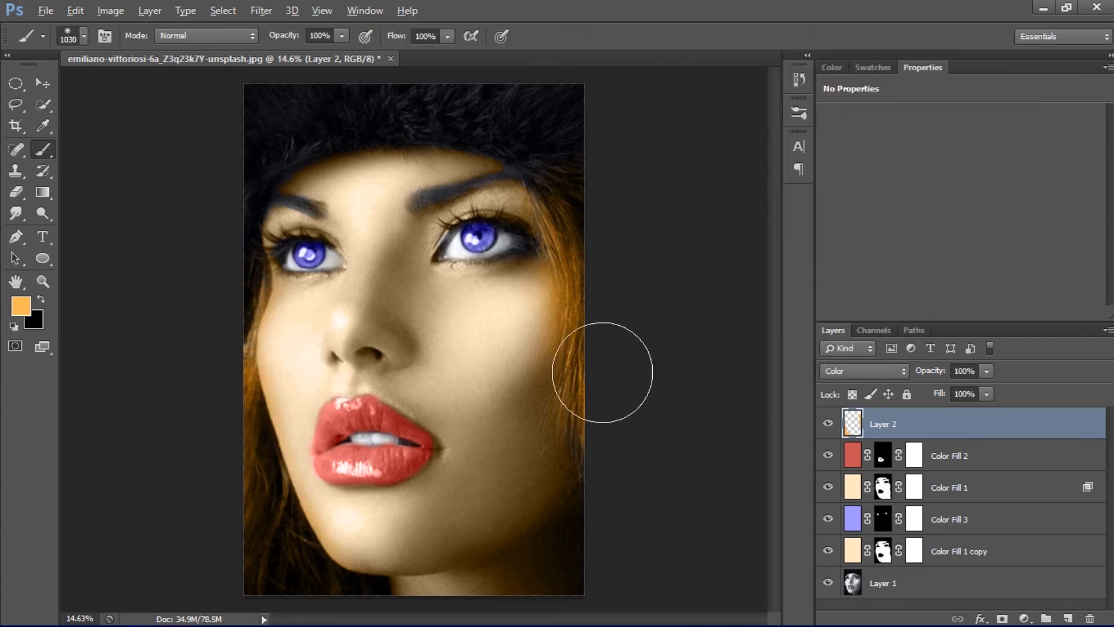
scroll(464, 308, "down", 2)
scroll(459, 307, "up", 3)
scroll(625, 268, "up", 2)
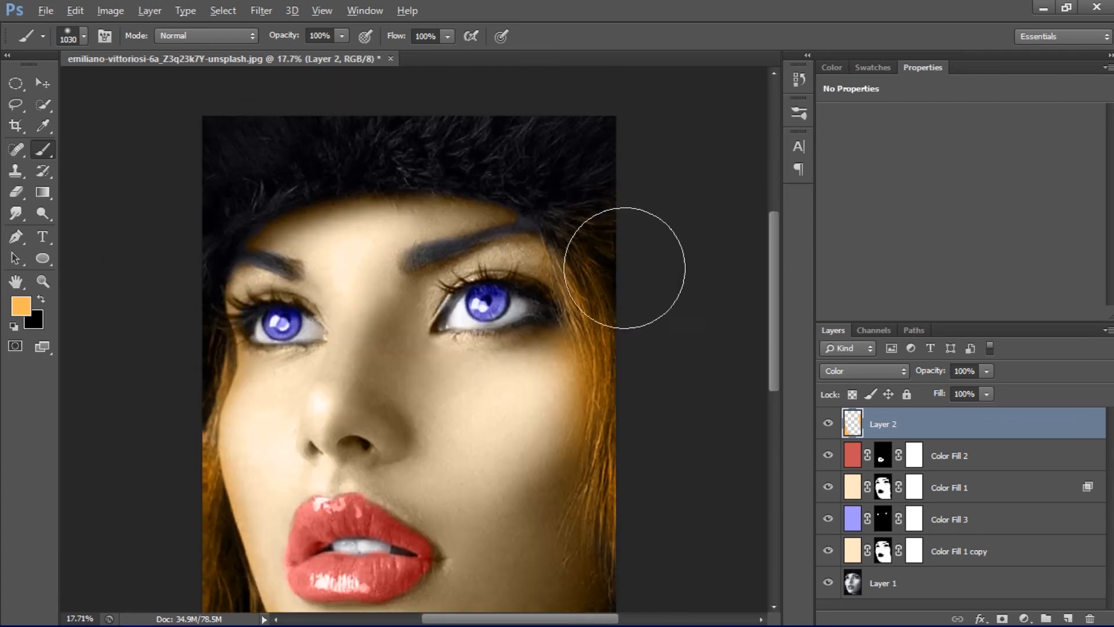
Create an empty layer in Color blend mode on top of the stack and choose blue 0404eb as the foreground color.
scroll(625, 267, "up", 1)
left_click(1067, 618)
left_click(21, 306)
left_click(809, 94)
left_click_drag(830, 164, 831, 148)
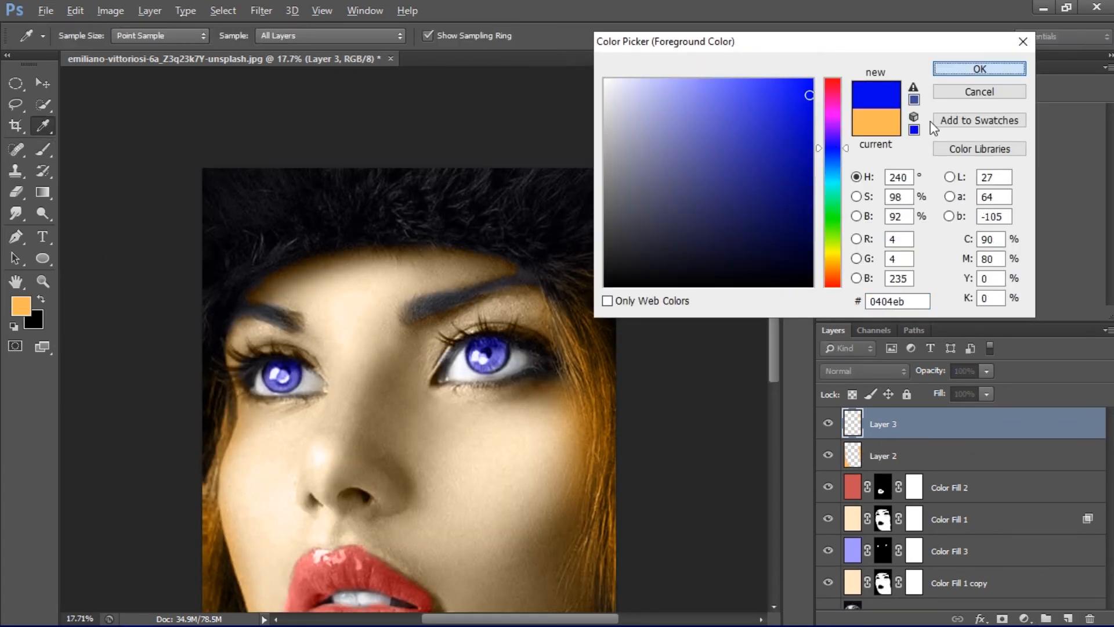
left_click(980, 68)
key("b")
key("shift+alt+c")
Try painting the fur hat blue on the new layer.
mouse_move(261, 162)
left_mouse_down()
mouse_move(381, 192)
mouse_move(206, 224)
left_mouse_up()
scroll(436, 328, "down", 2)
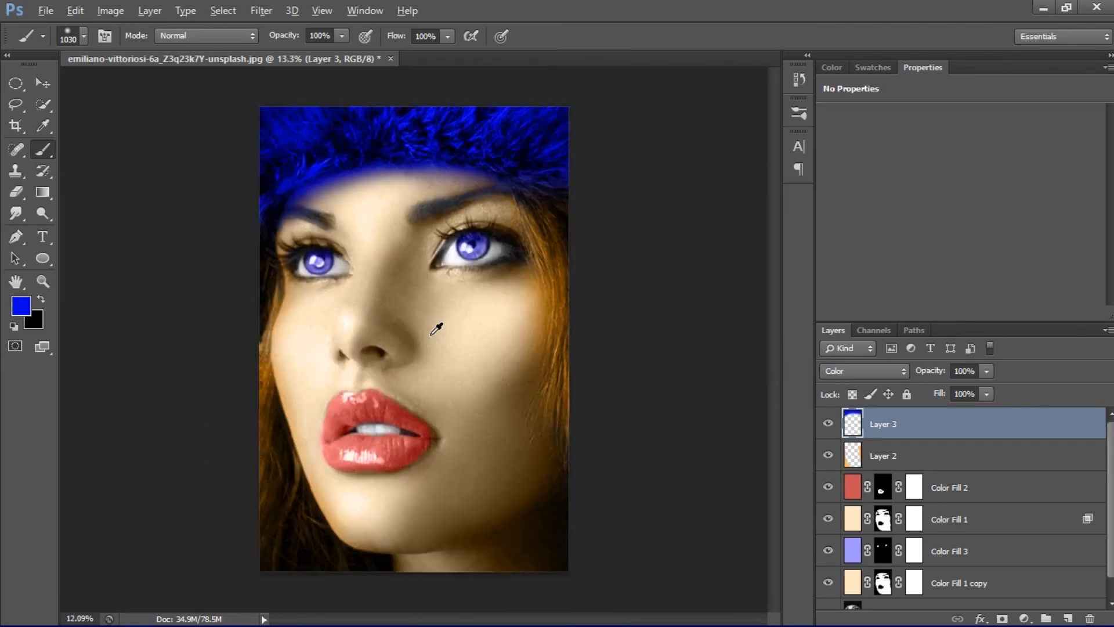
key("ctrl+z")
scroll(436, 329, "down", 2)
scroll(436, 328, "up", 3)
scroll(971, 571, "down", 1)
Group all the coloring layers above the base portrait and save the document as Color in Photoshop format on the desktop.
left_click(971, 570, "shift")
key("ctrl+g")
left_click(45, 10)
left_click(167, 206)
type("Color")
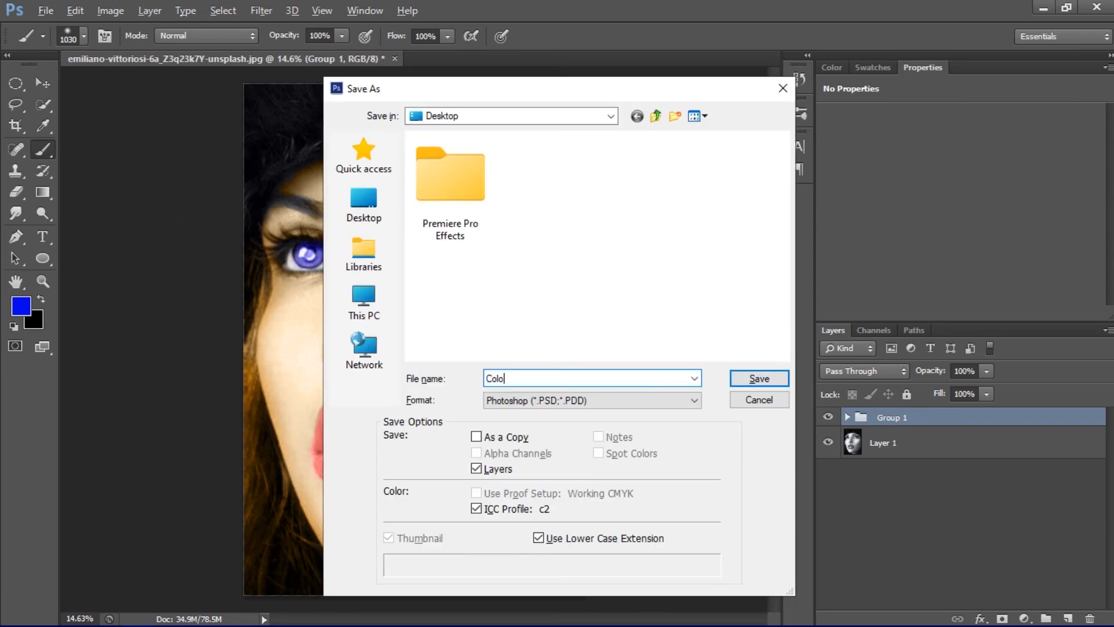
key("Return")
Save a JPEG copy of the colorized portrait named Color at maximum quality 12.
key("ctrl+shift+s")
left_click(592, 399)
left_click(545, 259)
left_click_drag(529, 379, 435, 380)
key("Return")
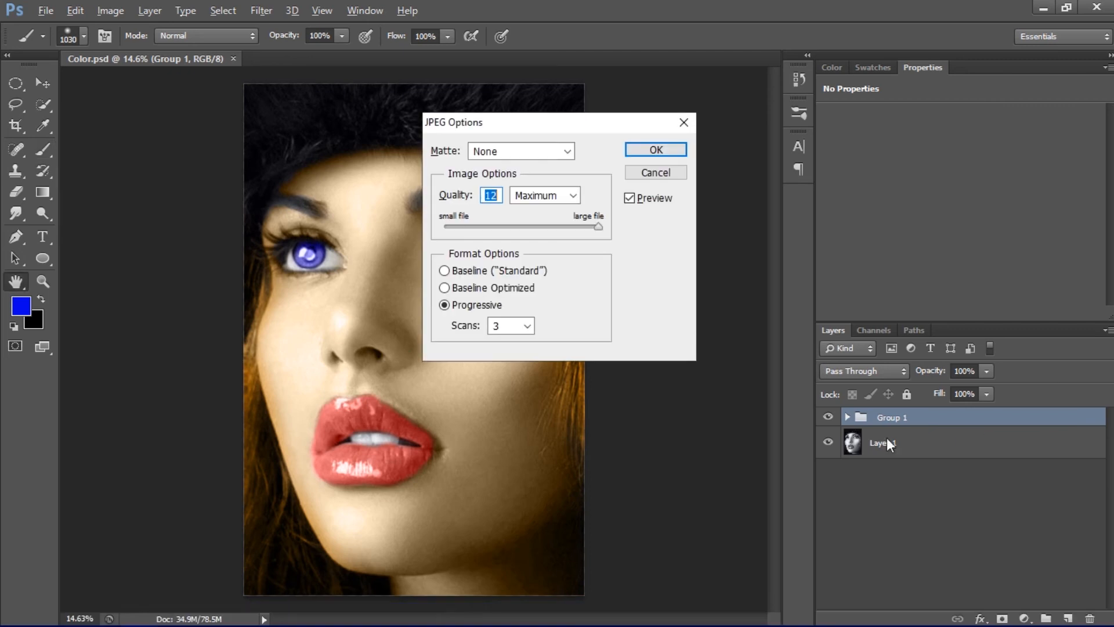
left_click(667, 152)
Hide the group of coloring layers and save the black-and-white portrait as a JPEG named Original.
left_click(828, 417)
key("ctrl+w")
left_click(613, 260)
key("ctrl+shift+s")
left_click(592, 400)
left_click(551, 259)
left_click_drag(530, 379, 421, 384)
type("Origina")
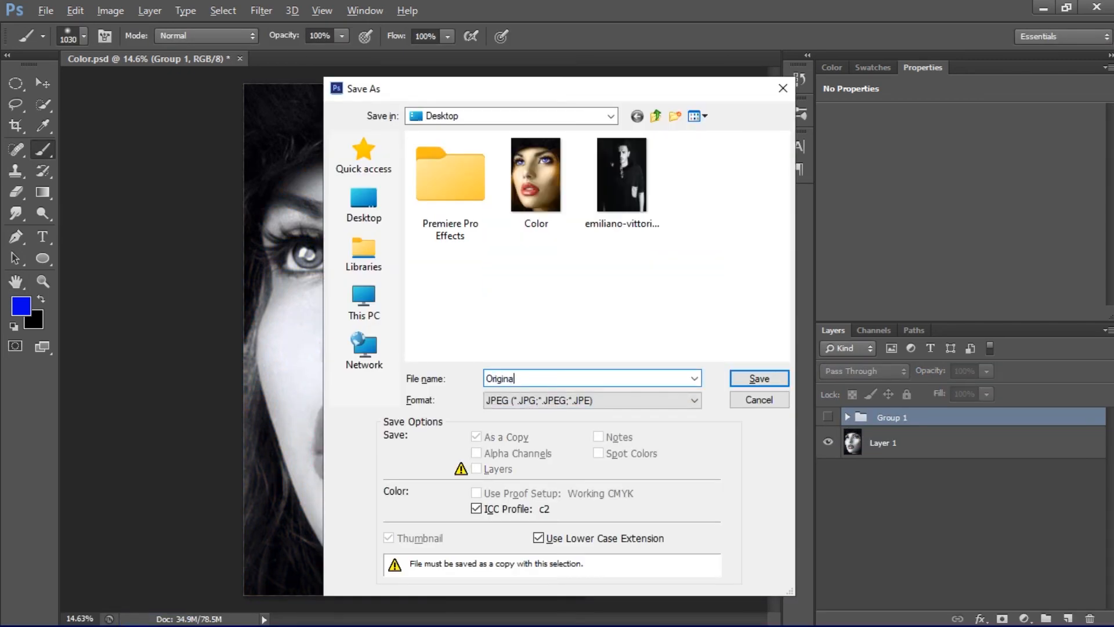
type("l")
key("Return")
left_click(660, 153)
Show the group of coloring layers again and expand it to list its layers.
scroll(569, 394, "down", 7)
scroll(498, 356, "up", 7)
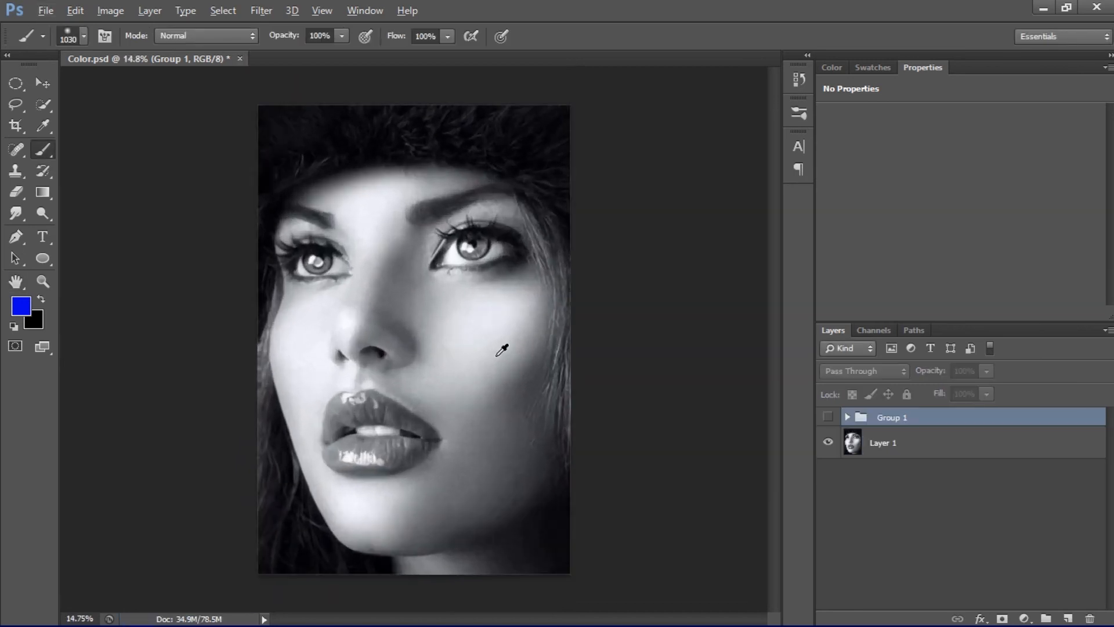
scroll(503, 349, "up", 3)
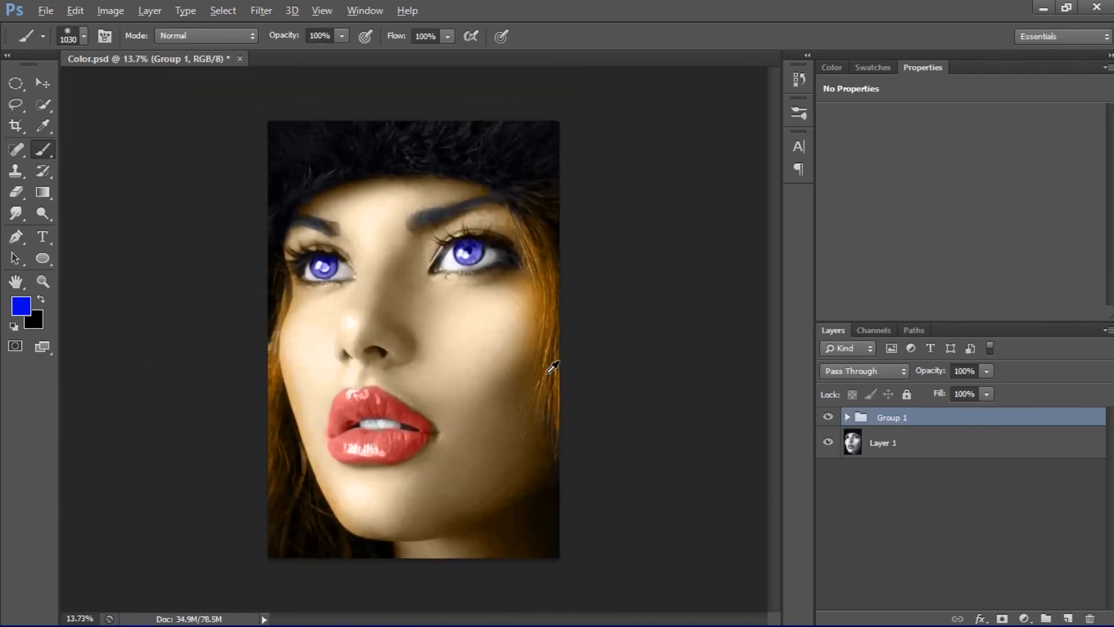
scroll(553, 367, "up", 2)
left_click(847, 417)
scroll(890, 524, "down", 2)
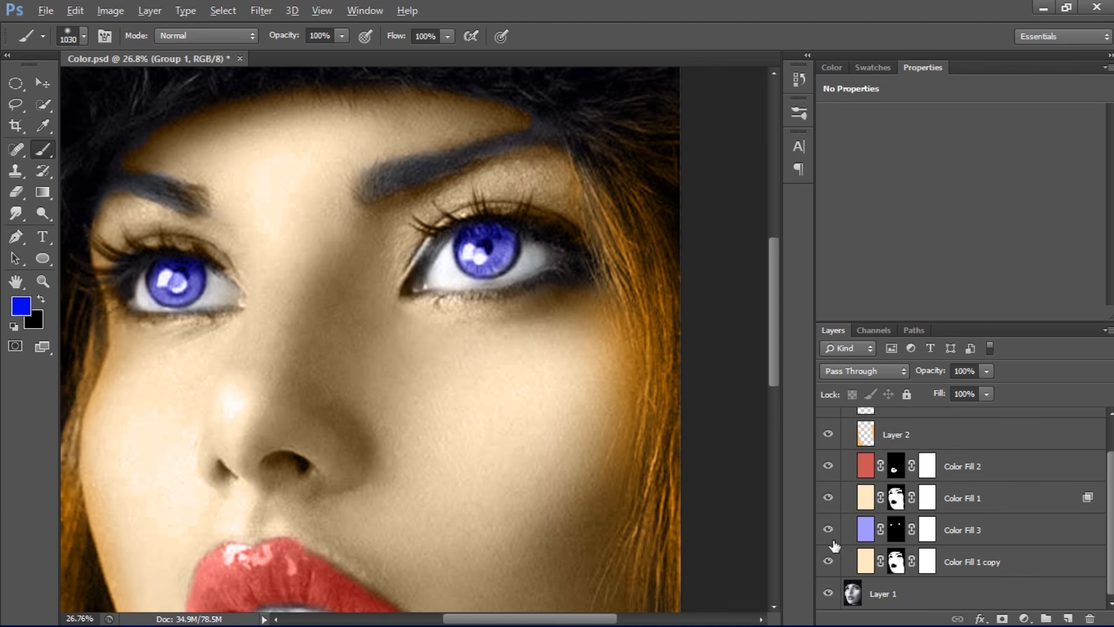
Erase the blue-violet color from both irises on the Color Fill 3 layer.
left_click(871, 537)
key("w")
key("e")
left_click(469, 212)
left_click(174, 270)
left_click(458, 262)
left_click(211, 263)
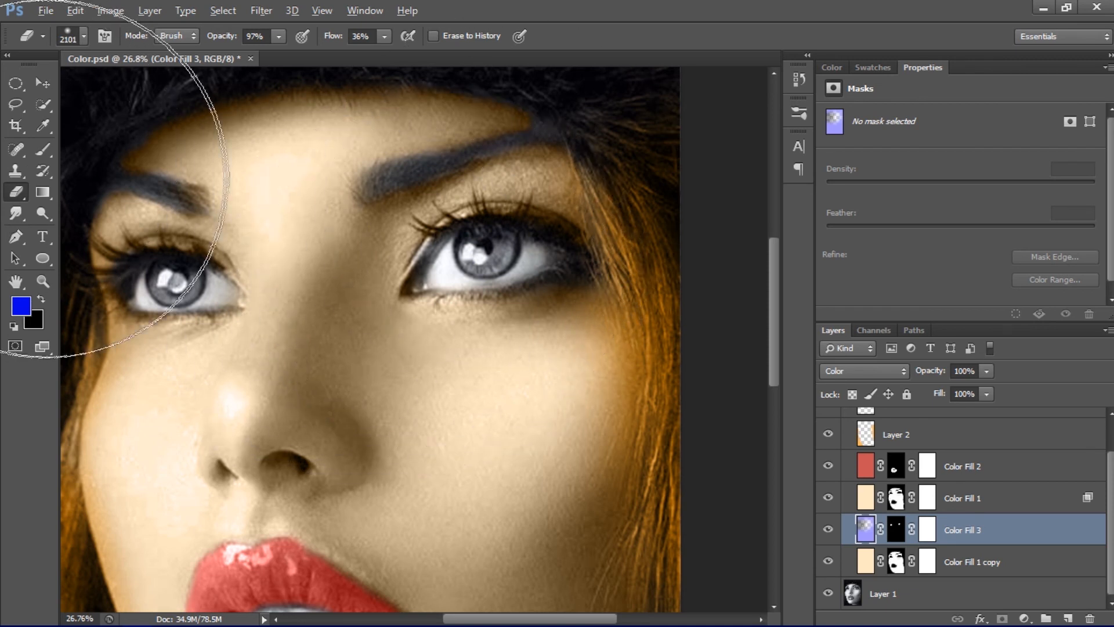
Choose a golden brown foreground color and brush it over both irises on the Color Fill 3 layer.
left_click(42, 149)
right_click(428, 285)
left_click(514, 256)
key("ctrl+z")
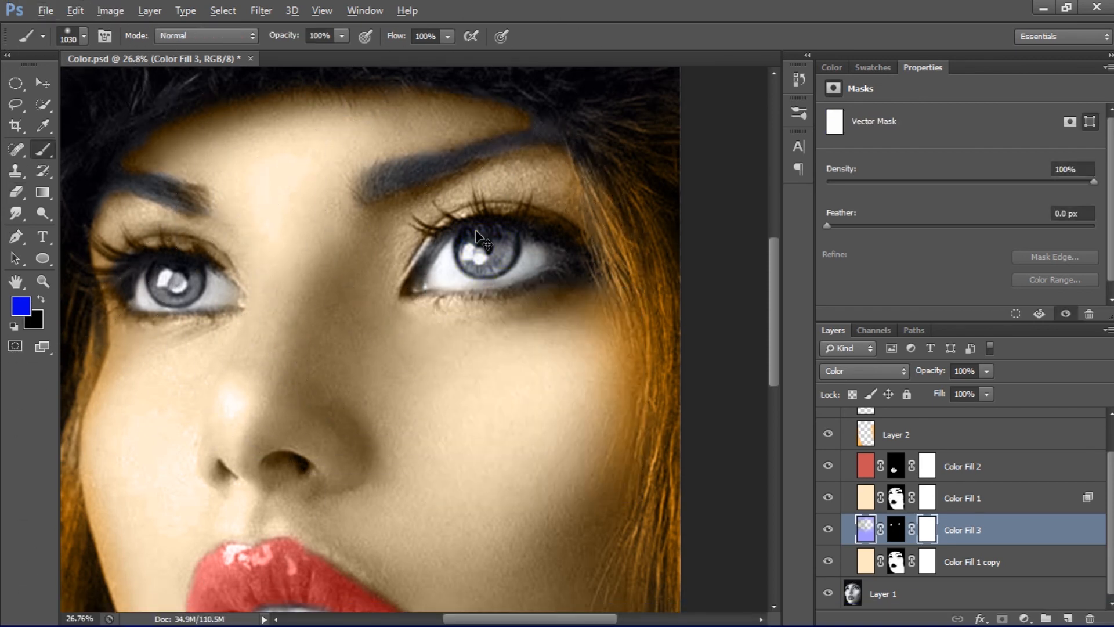
left_click(20, 306)
left_click(766, 144)
left_click_drag(845, 277, 845, 263)
left_click(980, 67)
scroll(488, 251, "up", 4)
left_click_drag(486, 248, 434, 255)
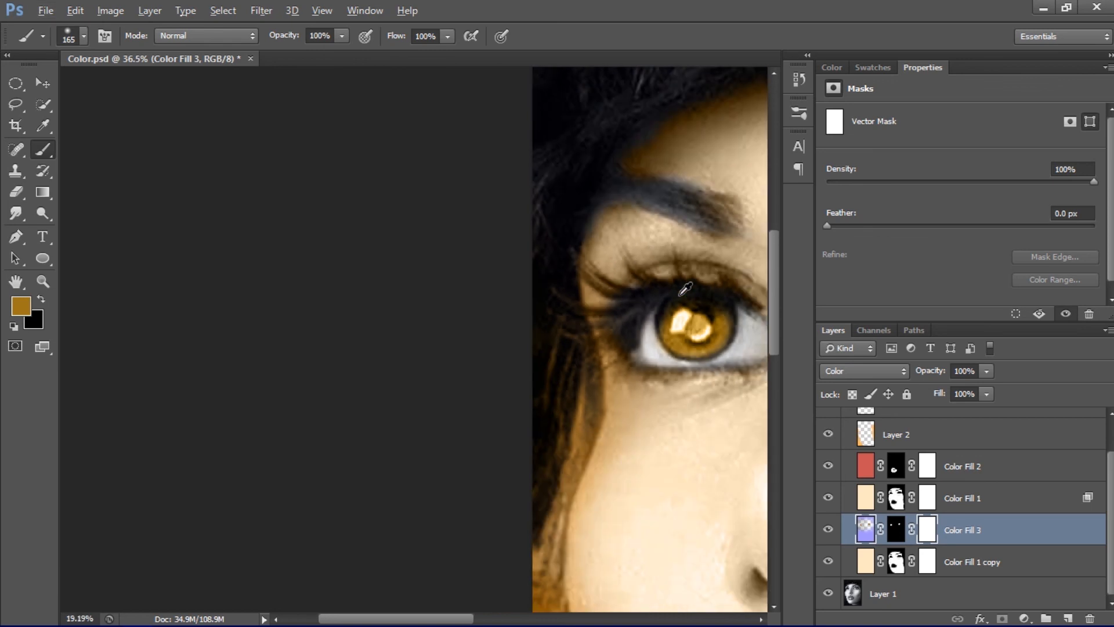
scroll(687, 288, "down", 4)
left_click_drag(600, 295, 236, 293)
Recolor both irises with a much darker, muted brown on the Color Fill 3 layer.
scroll(580, 291, "down", 3)
scroll(499, 284, "up", 6)
left_click(21, 307)
left_click_drag(783, 178, 801, 209)
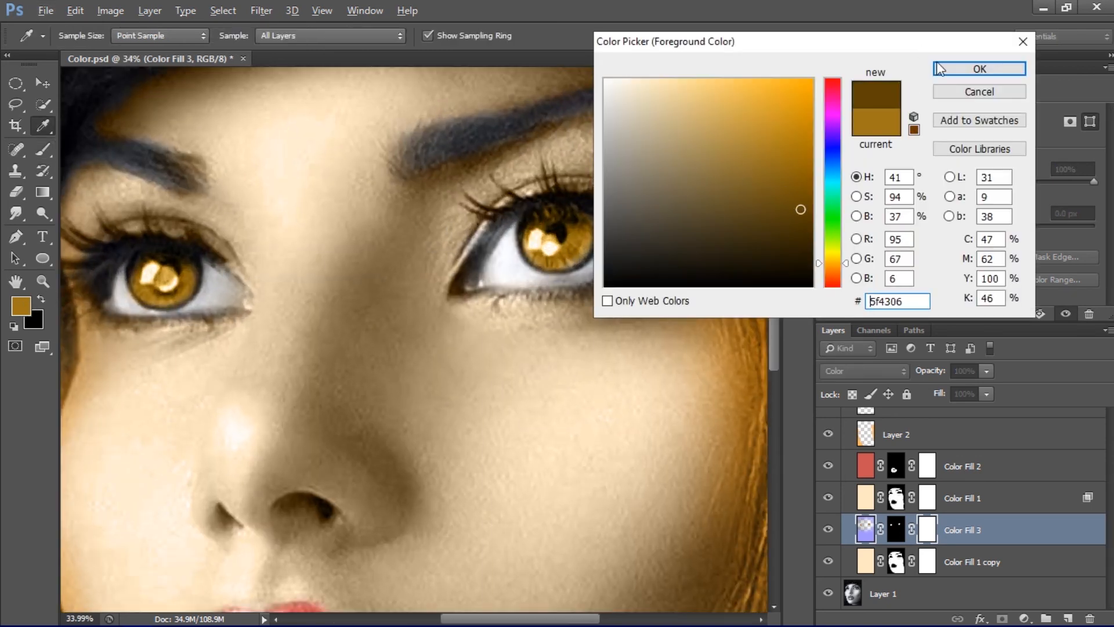
left_click(980, 69)
left_click(21, 307)
left_click(786, 244)
left_click(985, 67)
scroll(173, 295, "down", 4)
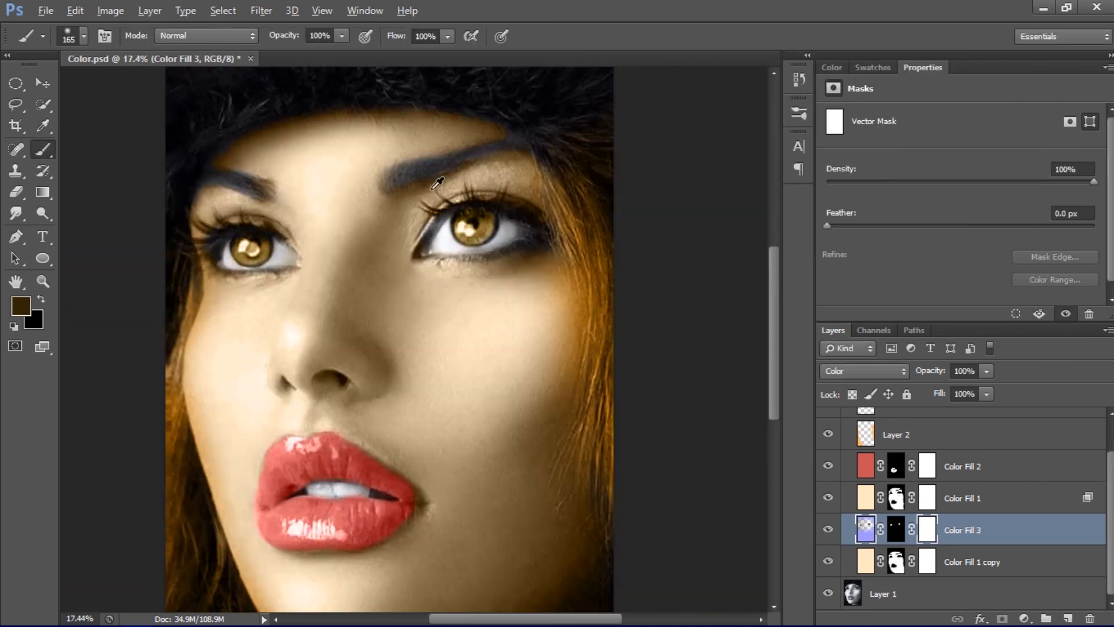
scroll(838, 441, "up", 1)
Save the brown-eyed version as a separate JPEG copy with 2 in its file name.
key("ctrl+shift+s")
left_click(535, 401)
left_click(539, 259)
left_click(506, 378)
type("2.jpg")
key("Return")
left_click(653, 149)
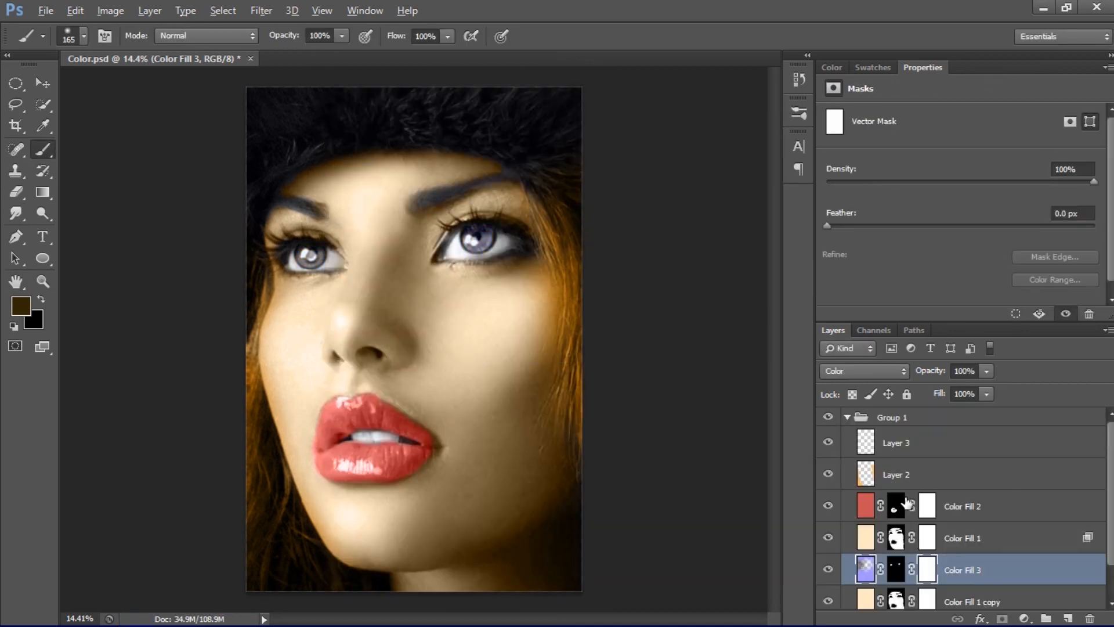
Choose a deep saturated blue foreground color and brush it over both irises on the Color Fill 3 layer.
left_click(24, 304)
left_click(831, 159)
left_click(807, 121)
left_click(830, 174)
left_click(810, 157)
left_click(828, 153)
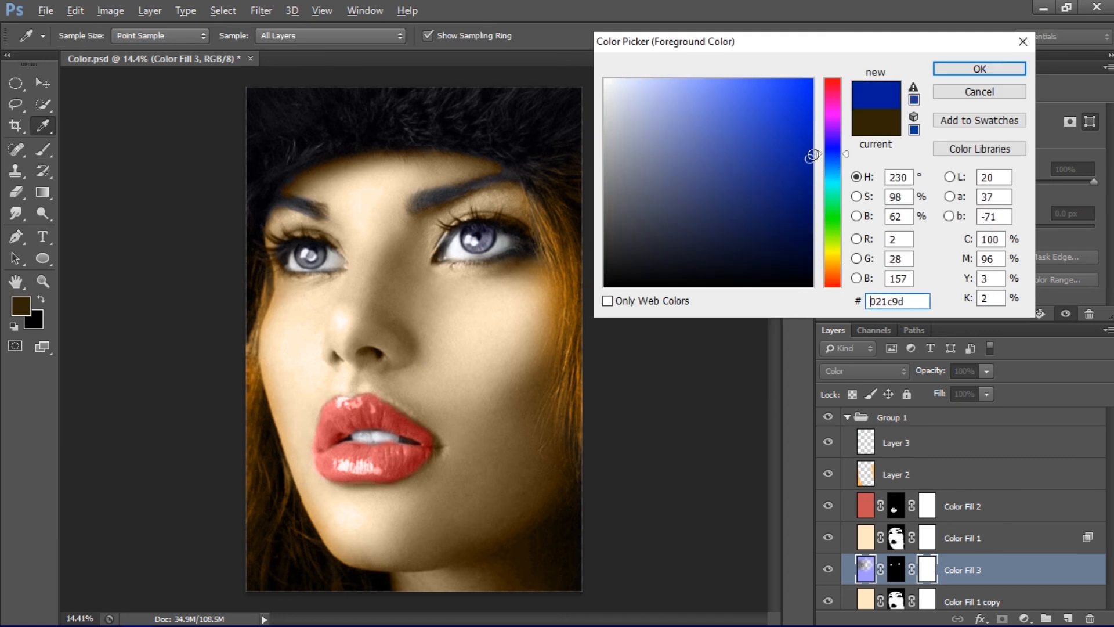
left_click(804, 136)
left_click(1009, 68)
scroll(488, 245, "up", 4)
mouse_move(468, 234)
left_mouse_down()
mouse_move(501, 242)
mouse_move(449, 229)
left_mouse_up()
left_click_drag(450, 232, 485, 225)
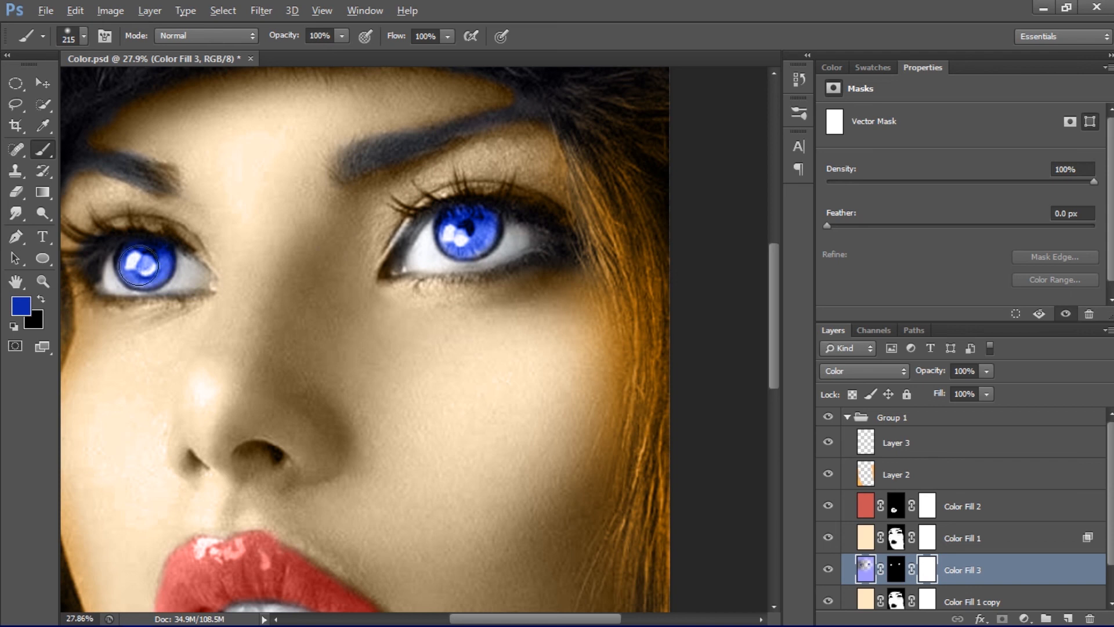
scroll(708, 364, "down", 5)
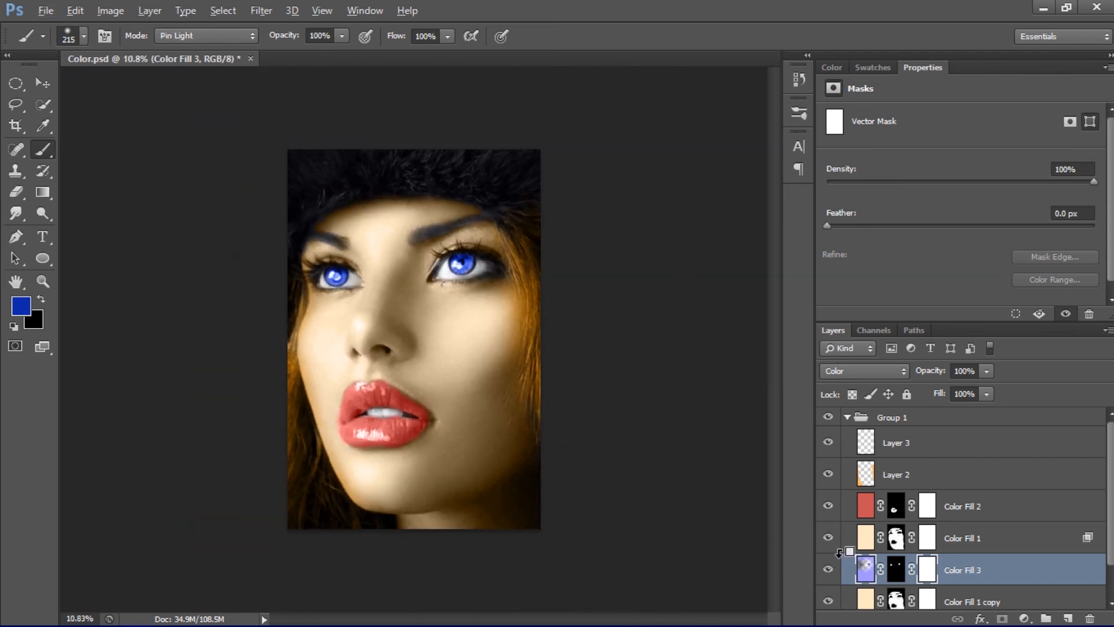